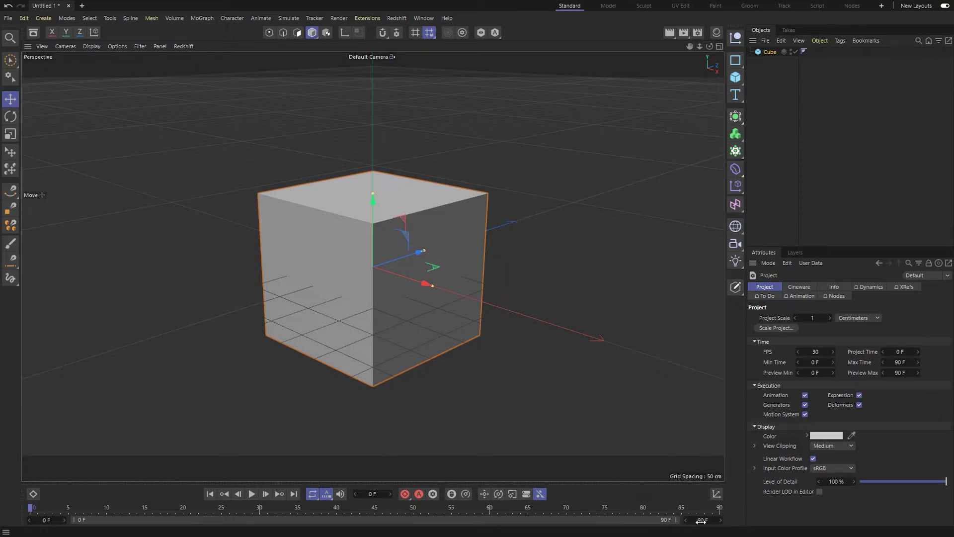
# Set the project's end time to 150 frames.
pyautogui.click(700, 520)
pyautogui.write('150')
pyautogui.press('Return')
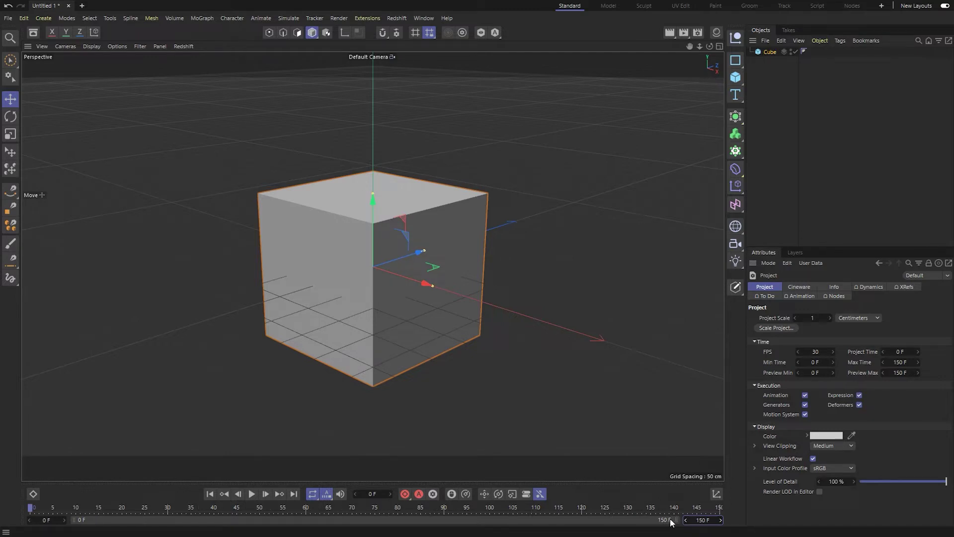
# Try shortening the preview range to end at frame 55 and sliding it to frames 95–150, restoring the full range at the end.
pyautogui.moveTo(671, 520); pyautogui.dragTo(300, 518)
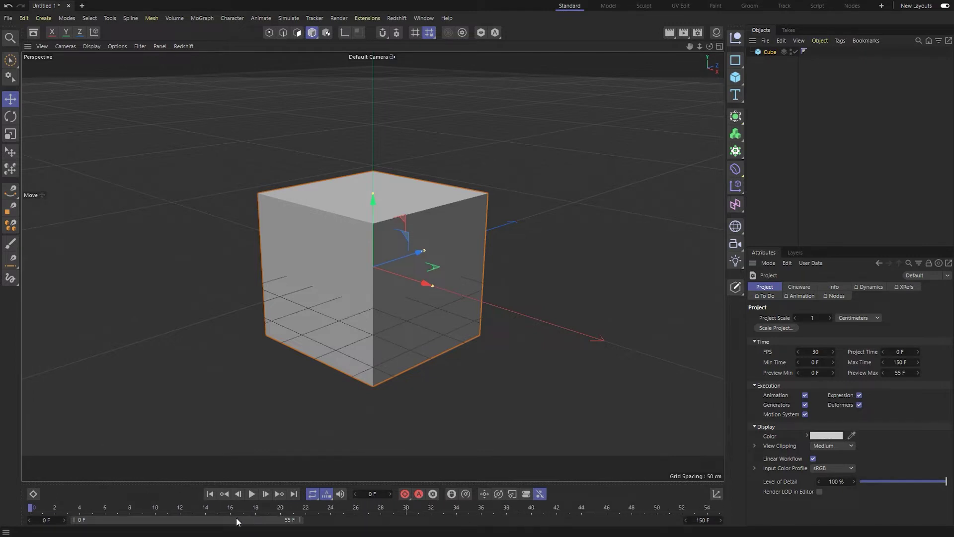
pyautogui.moveTo(224, 521); pyautogui.dragTo(607, 524)
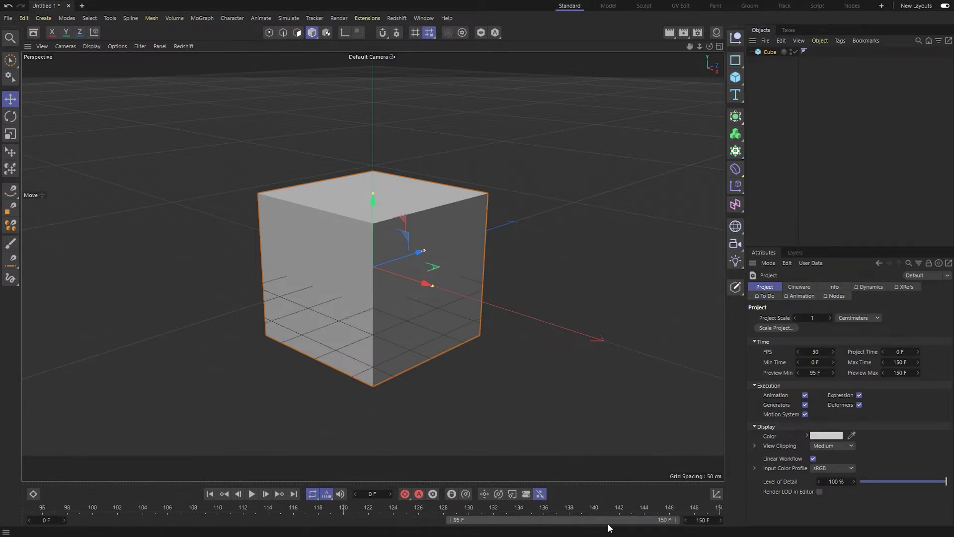
pyautogui.doubleClick(607, 523)
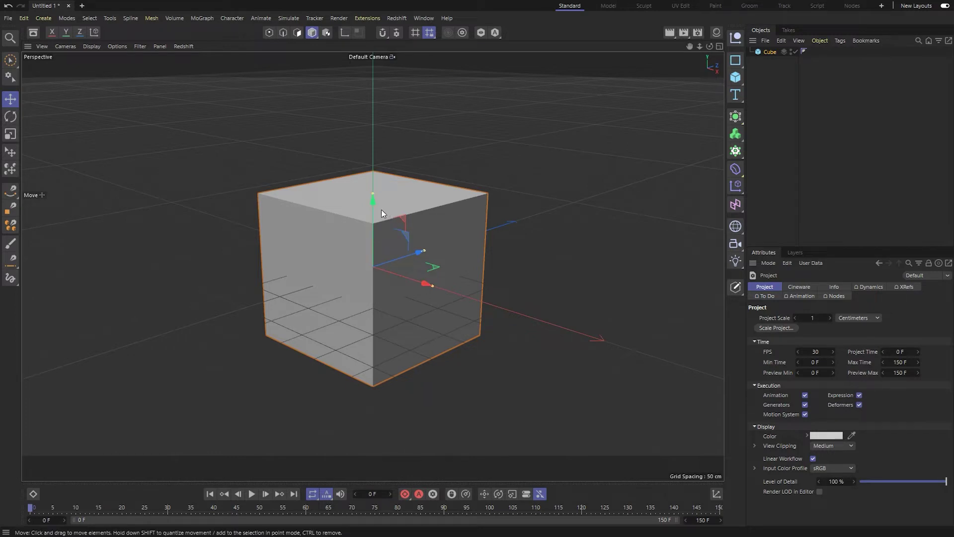
# Move the cube along X to about -1013 cm and keyframe its X position at frame 0.
pyautogui.click(383, 232)
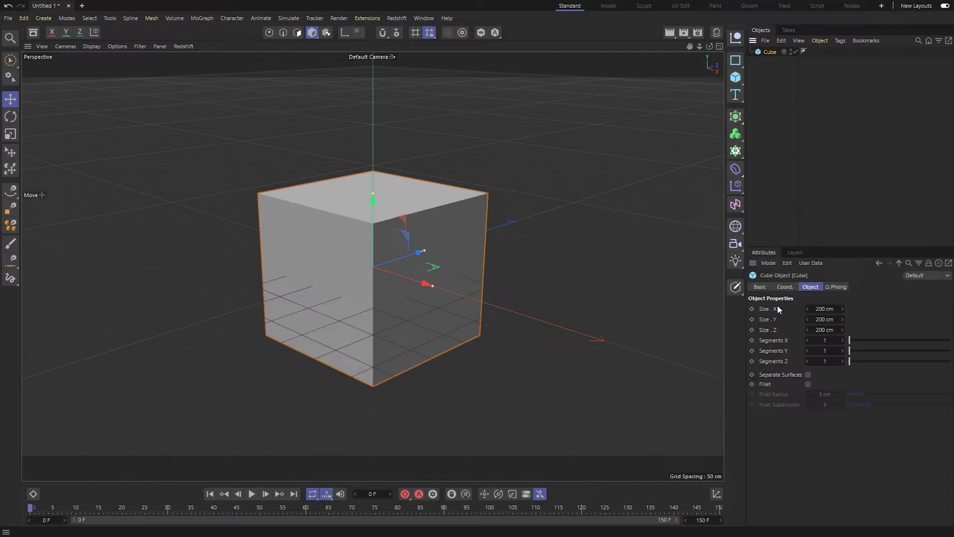
pyautogui.click(785, 288)
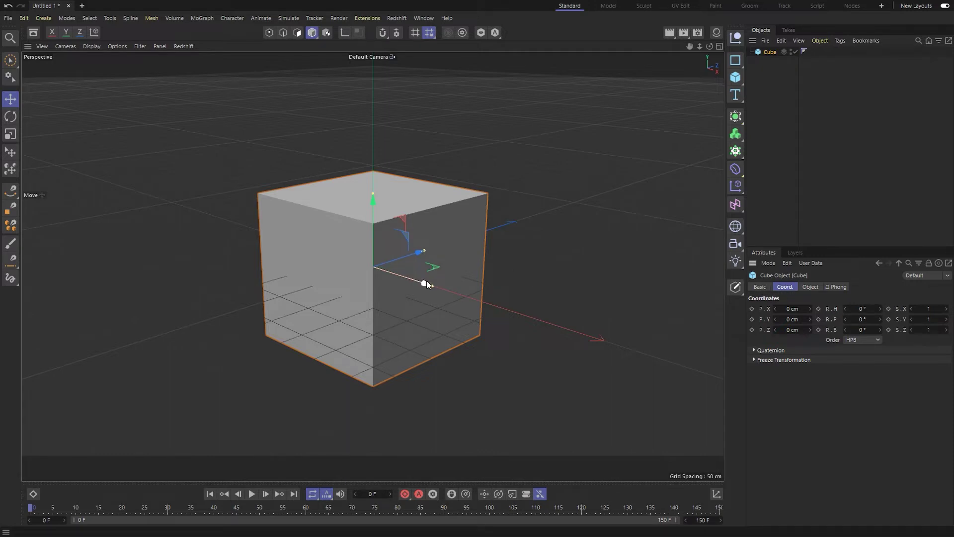
pyautogui.moveTo(424, 283); pyautogui.dragTo(72, 204)
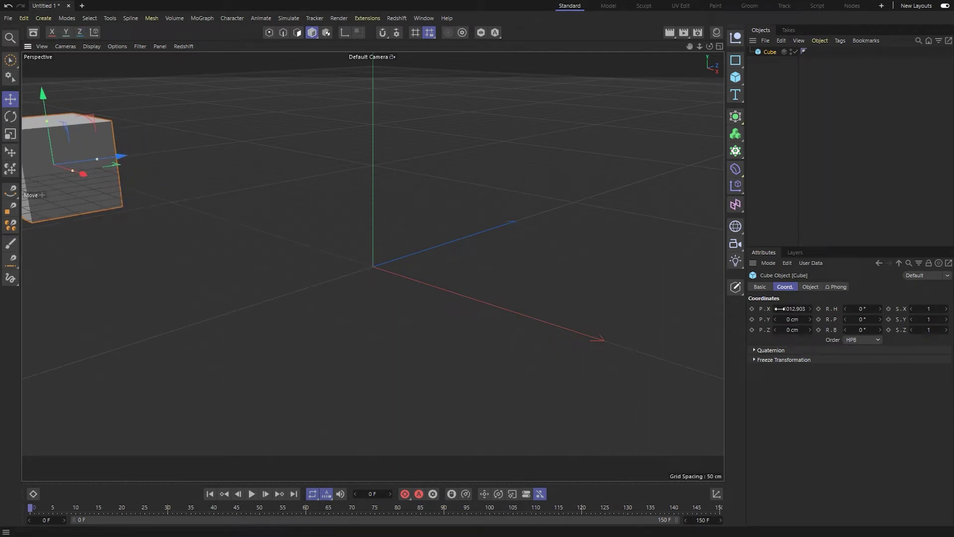
pyautogui.click(751, 308)
# At frame 60, move the cube to an X position of about 309 cm, keyframe it, and play the animation from the start.
pyautogui.moveTo(31, 509); pyautogui.dragTo(57, 510)
pyautogui.moveTo(58, 510); pyautogui.dragTo(329, 526)
pyautogui.moveTo(82, 176); pyautogui.dragTo(472, 289)
pyautogui.moveTo(788, 311); pyautogui.dragTo(869, 312)
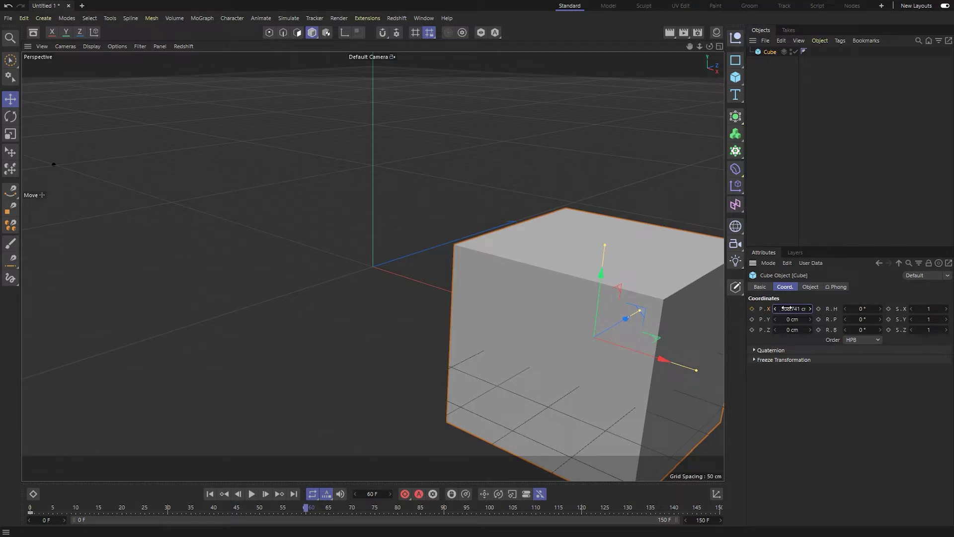
pyautogui.click(751, 309)
pyautogui.click(205, 494)
pyautogui.click(251, 494)
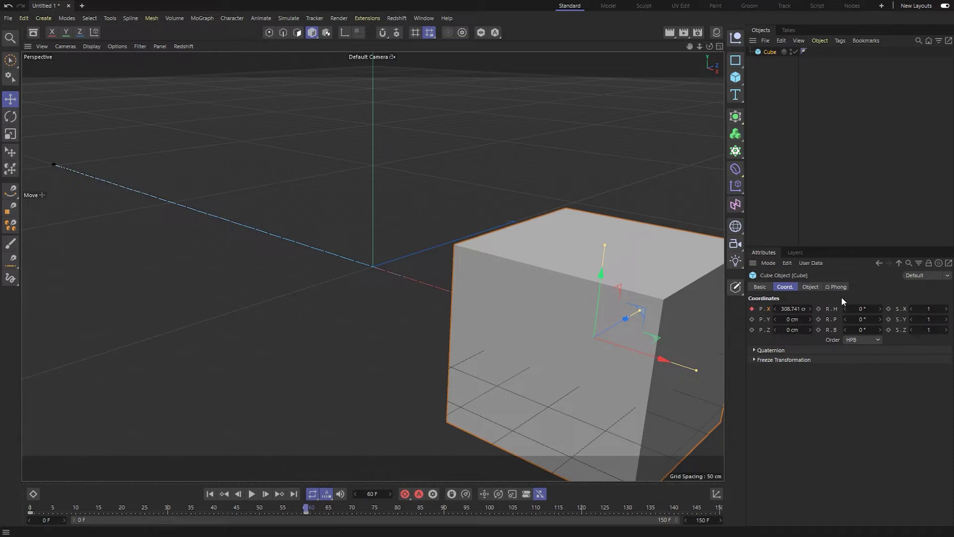
# Back at frame 0, set the cube's pitch rotation to 90° and change its rotation order to XYZ.
pyautogui.moveTo(243, 506); pyautogui.dragTo(24, 509)
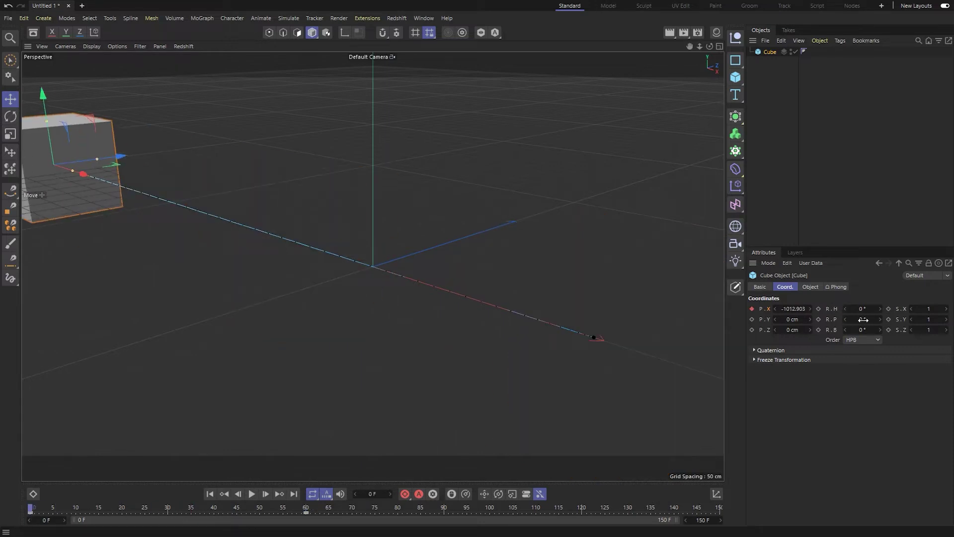
pyautogui.moveTo(863, 319); pyautogui.dragTo(908, 319)
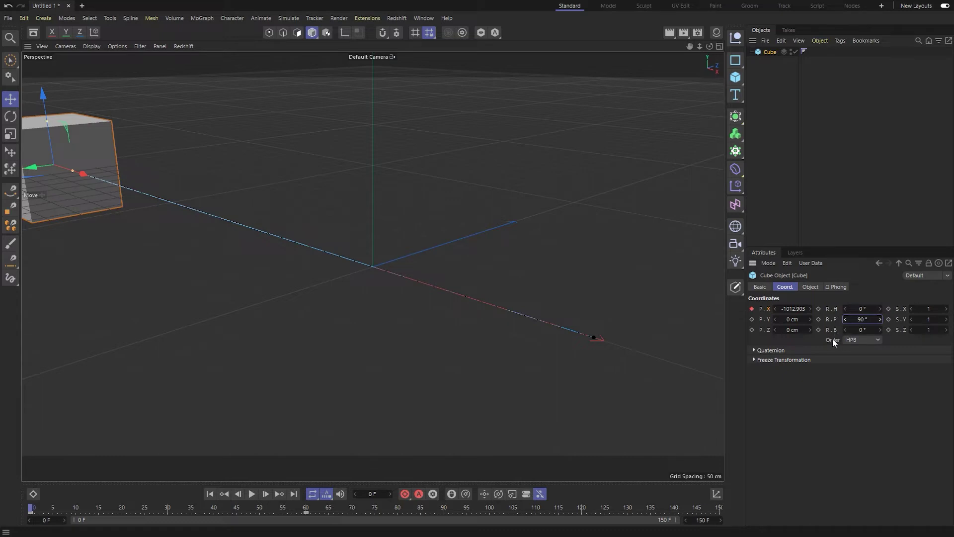
pyautogui.click(860, 340)
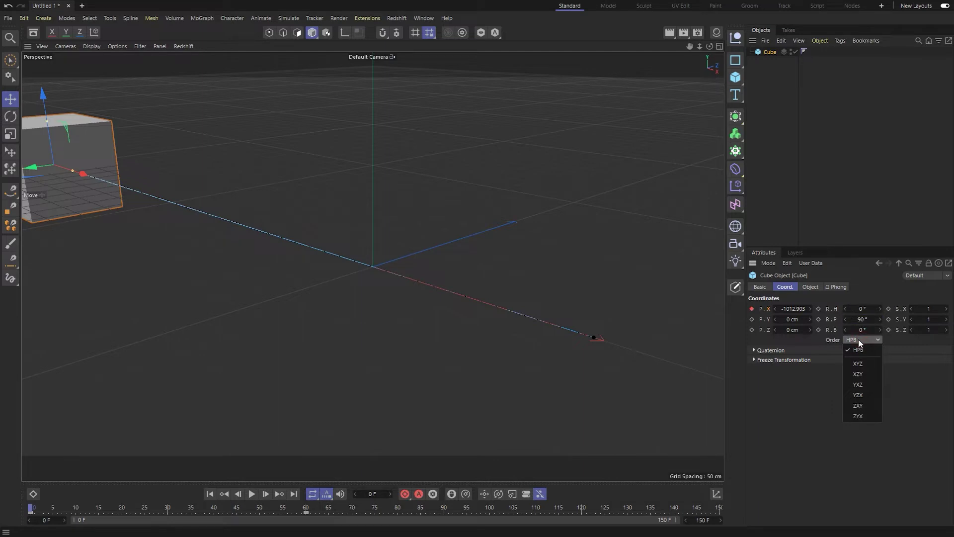
pyautogui.click(858, 364)
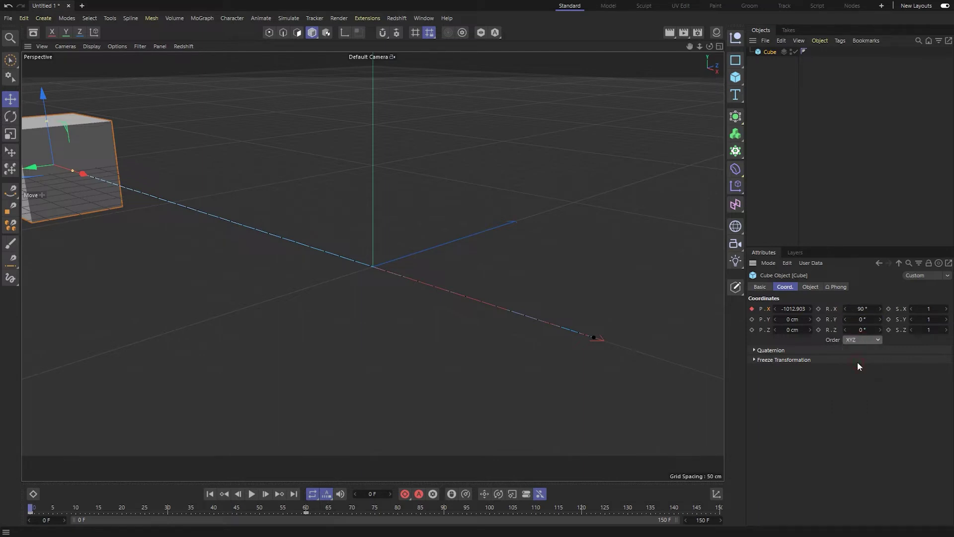
# Set the cube's X rotation to 0° and keyframe it at frame 0.
pyautogui.click(863, 309)
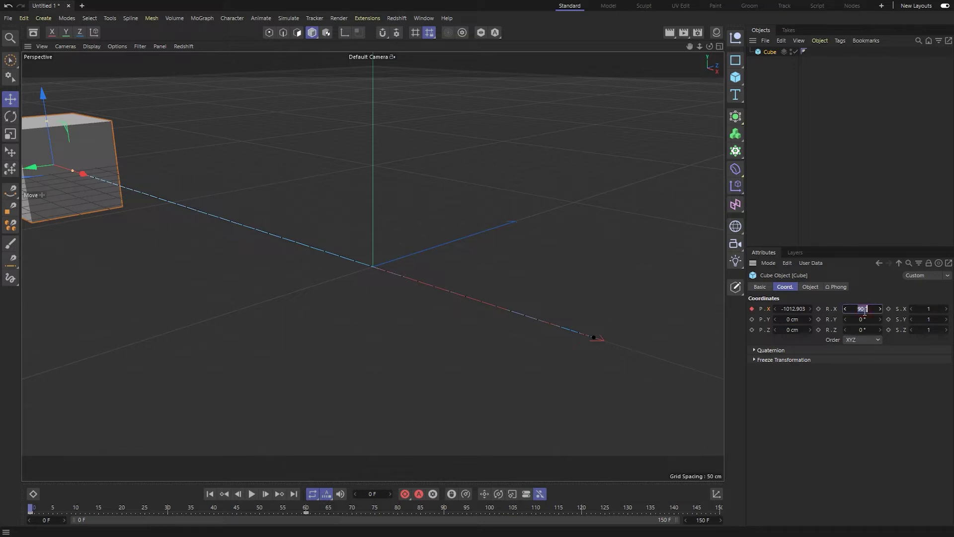
pyautogui.write('0')
pyautogui.press('Return')
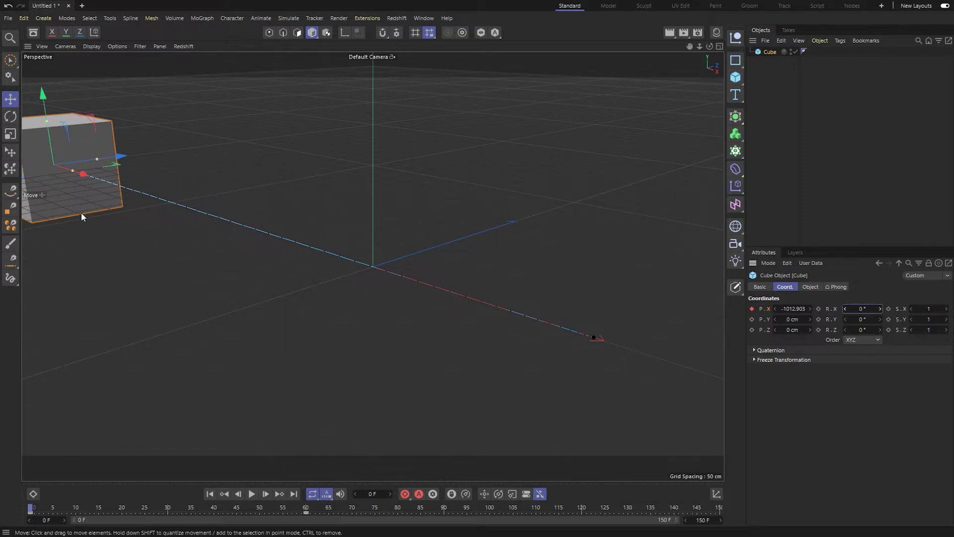
pyautogui.click(818, 308)
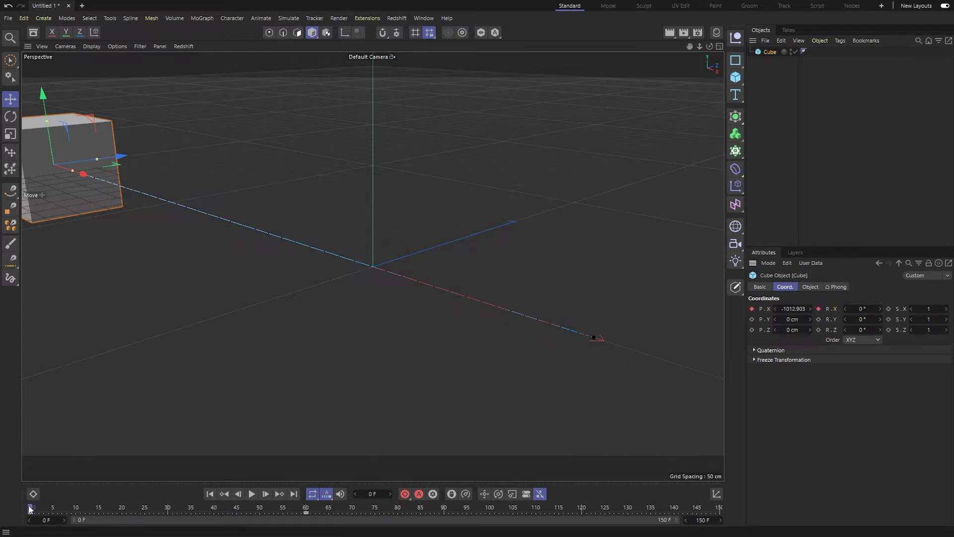
# At frame 60, set the cube's X rotation to 360°, keyframe it, and play the animation from the start.
pyautogui.moveTo(31, 508); pyautogui.dragTo(306, 513)
pyautogui.moveTo(862, 309)
pyautogui.mouseDown()
pyautogui.moveTo(950, 308)
pyautogui.moveTo(859, 309)
pyautogui.mouseUp()
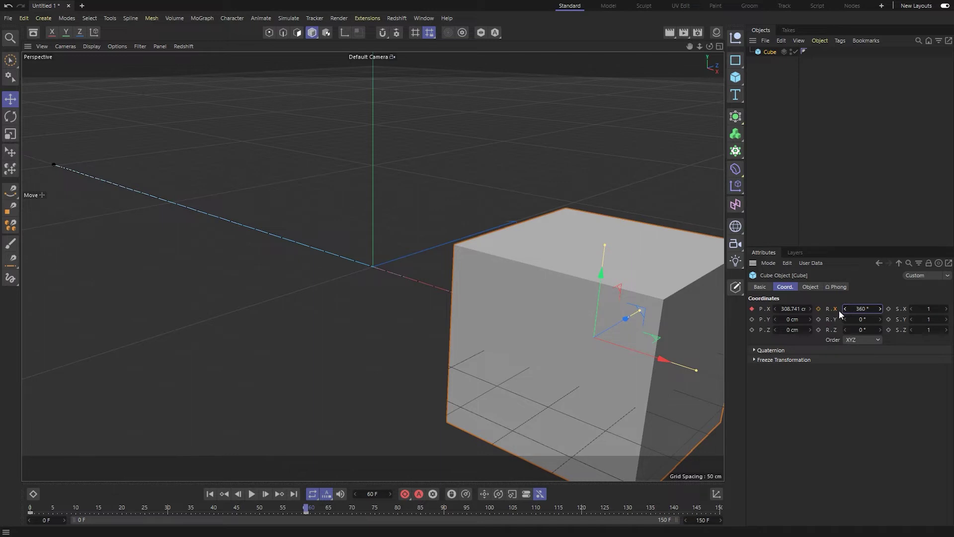
pyautogui.click(818, 309)
pyautogui.click(210, 494)
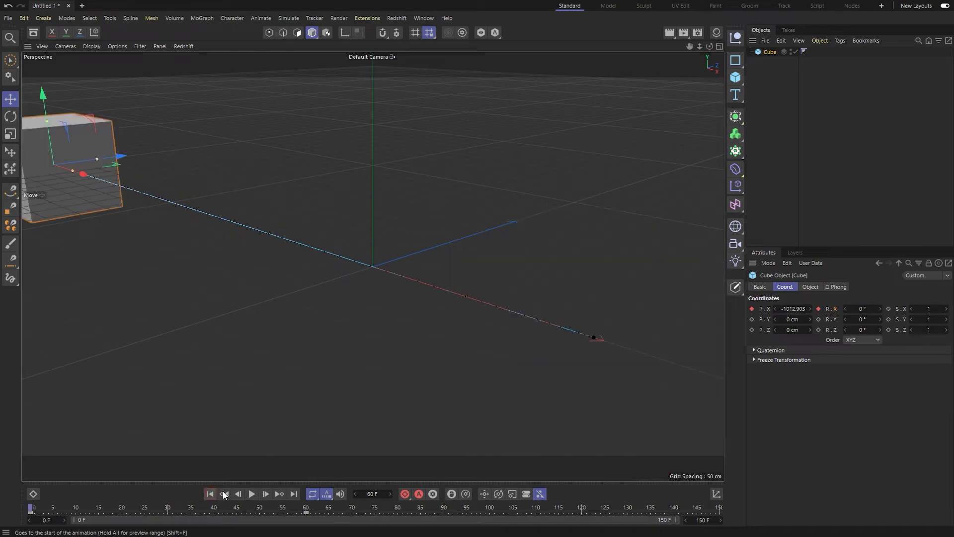
pyautogui.click(252, 493)
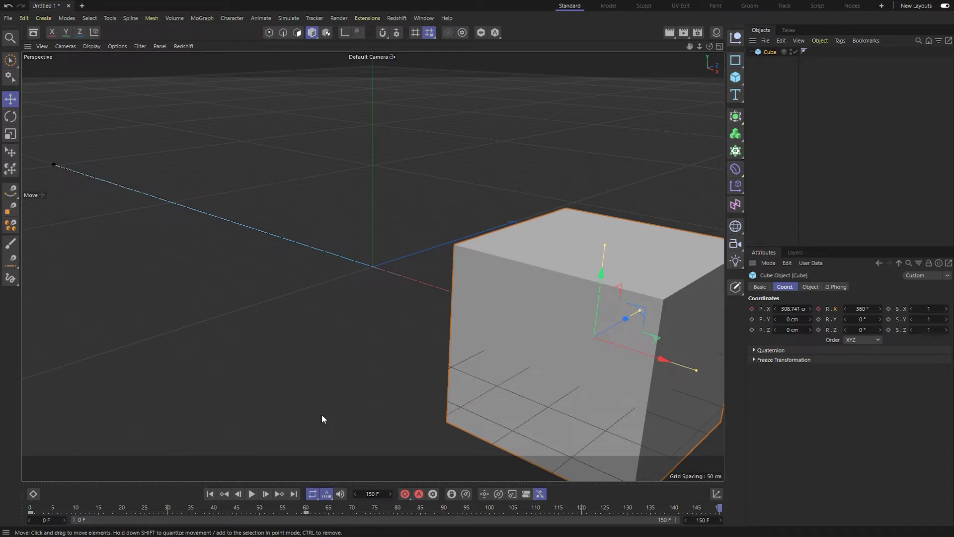
# Change the interpolation of the cube's keyframes at frame 0 to Linear.
pyautogui.click(38, 509)
pyautogui.click(26, 508)
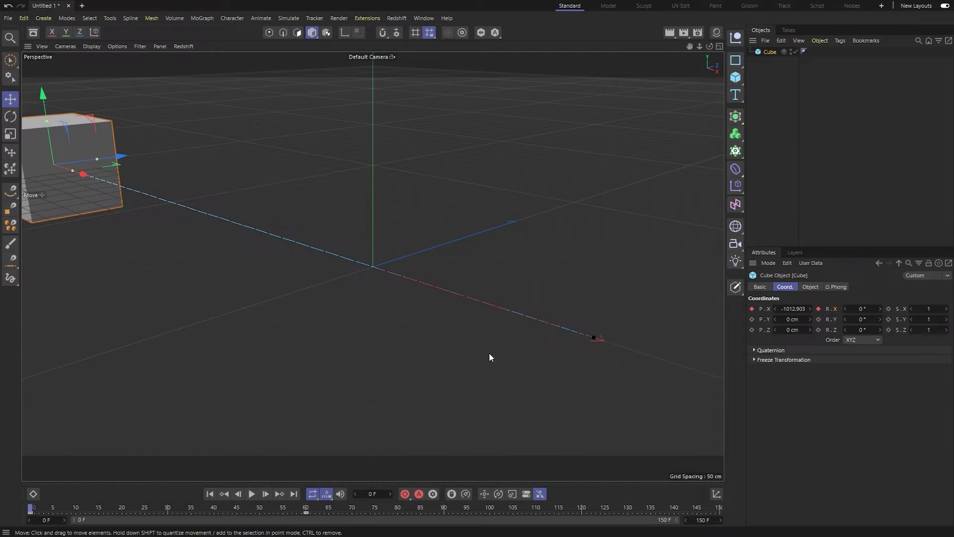
pyautogui.click(57, 507)
pyautogui.click(31, 512)
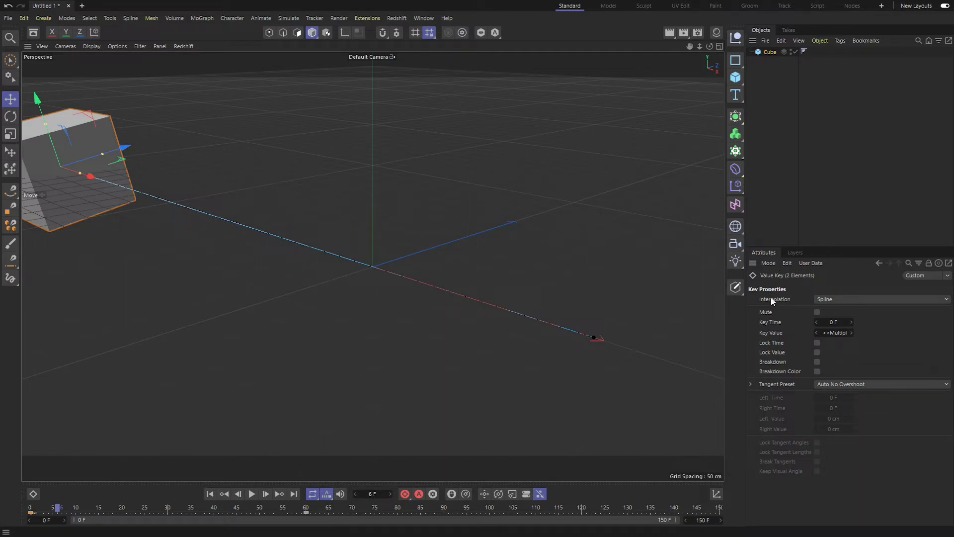
pyautogui.click(833, 298)
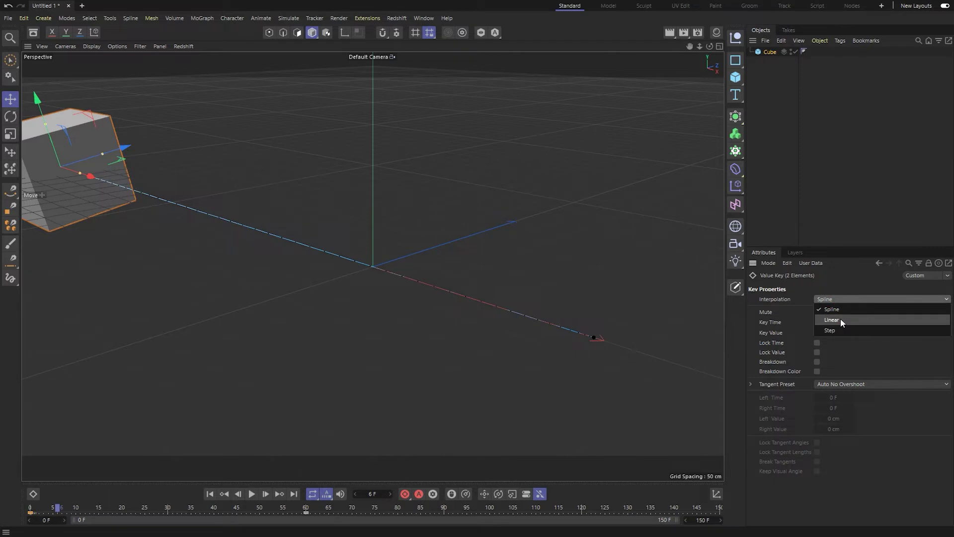
pyautogui.click(840, 319)
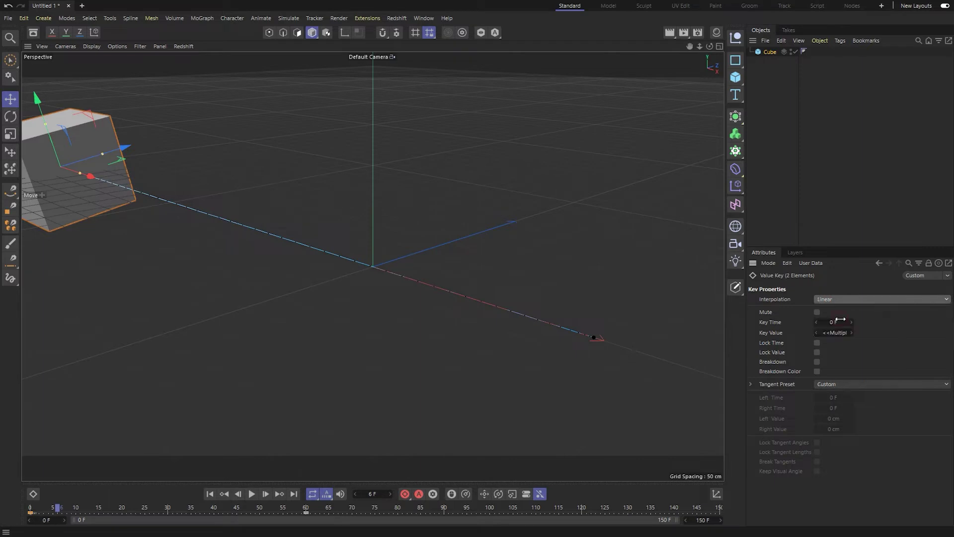
# Change the interpolation of the keyframes at frame 60 to Linear and play the animation from the start.
pyautogui.click(306, 513)
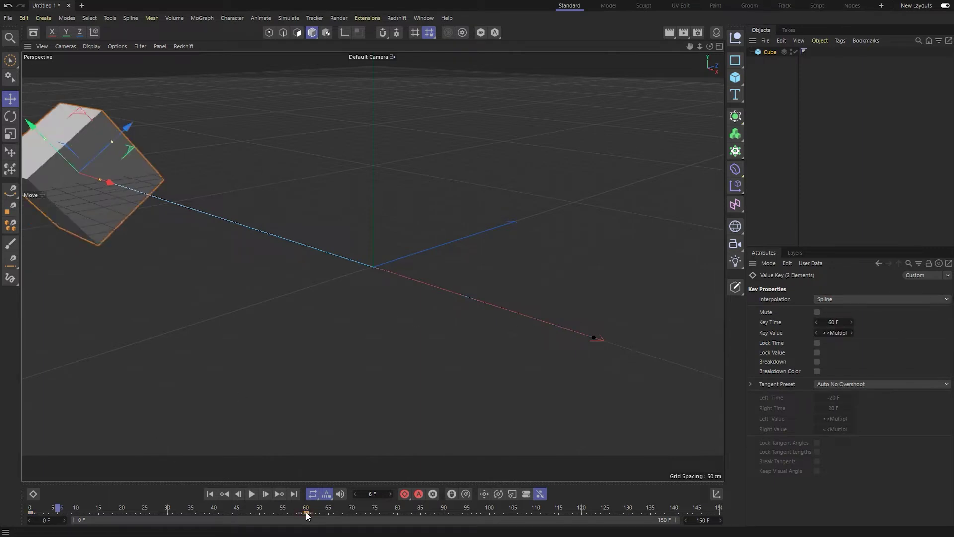
pyautogui.click(838, 300)
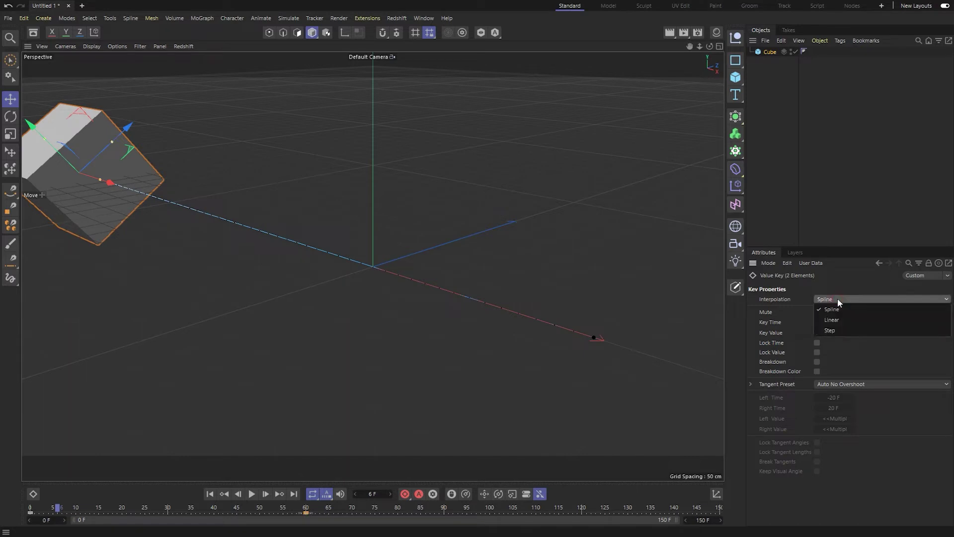
pyautogui.click(831, 319)
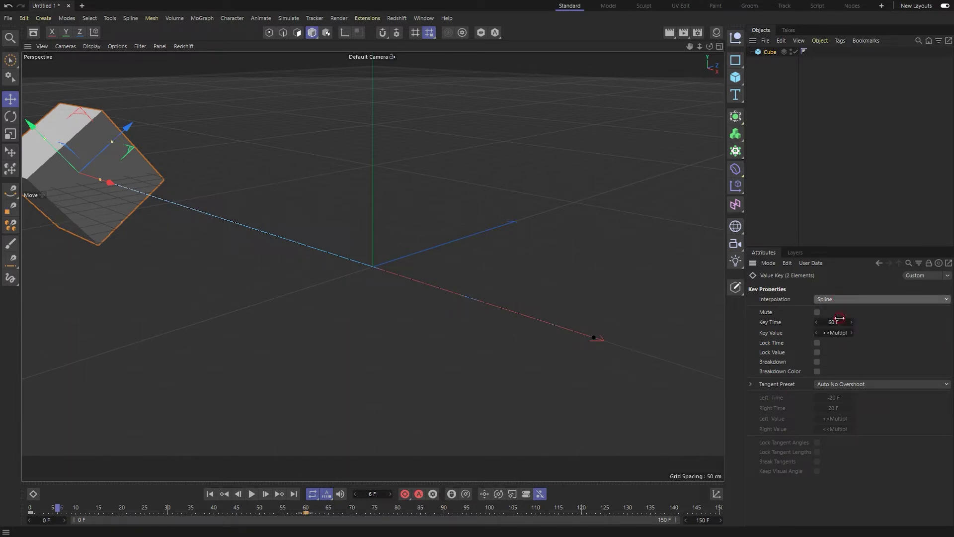
pyautogui.click(210, 493)
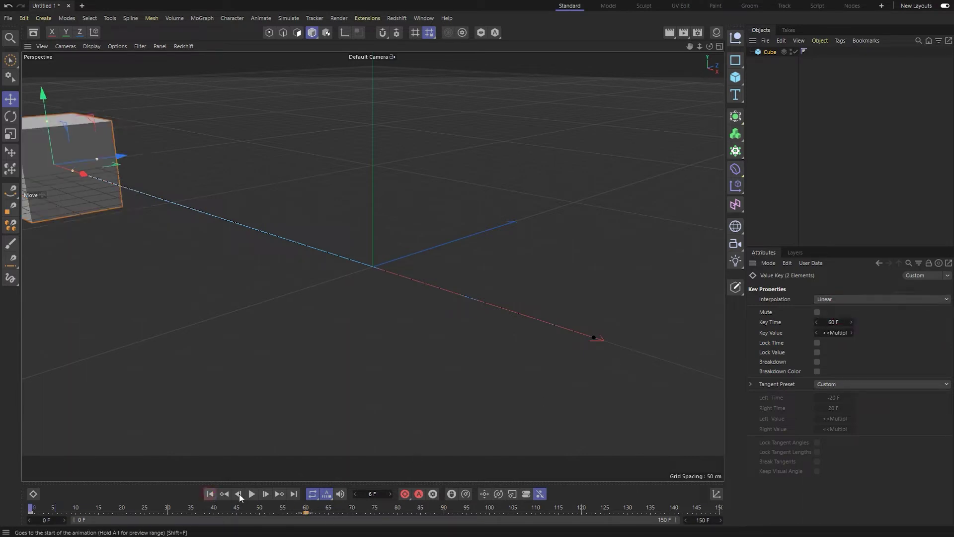
pyautogui.click(252, 494)
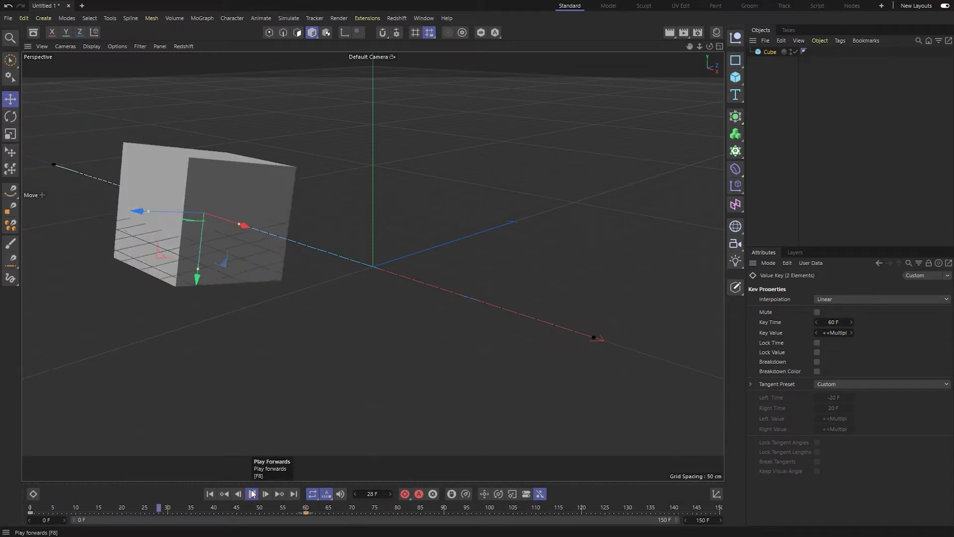
pyautogui.click(252, 494)
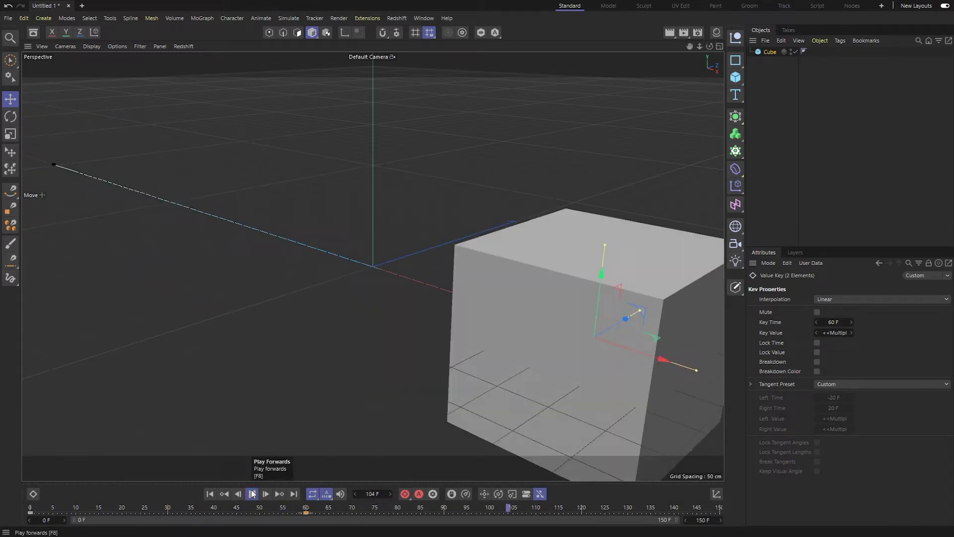
# Set the interpolation of the keyframes at frames 60 and 0 back to Spline and replay the animation.
pyautogui.click(306, 512)
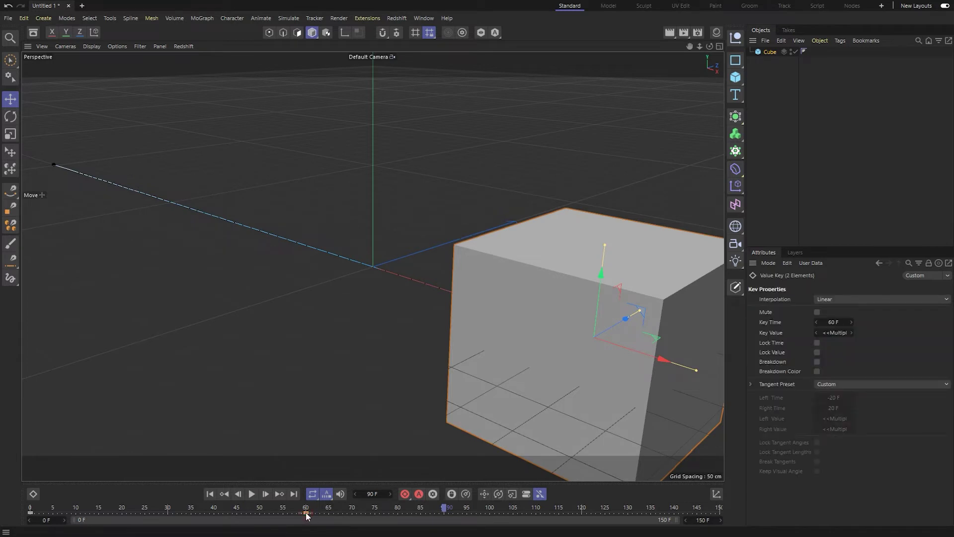
pyautogui.click(842, 301)
pyautogui.click(845, 309)
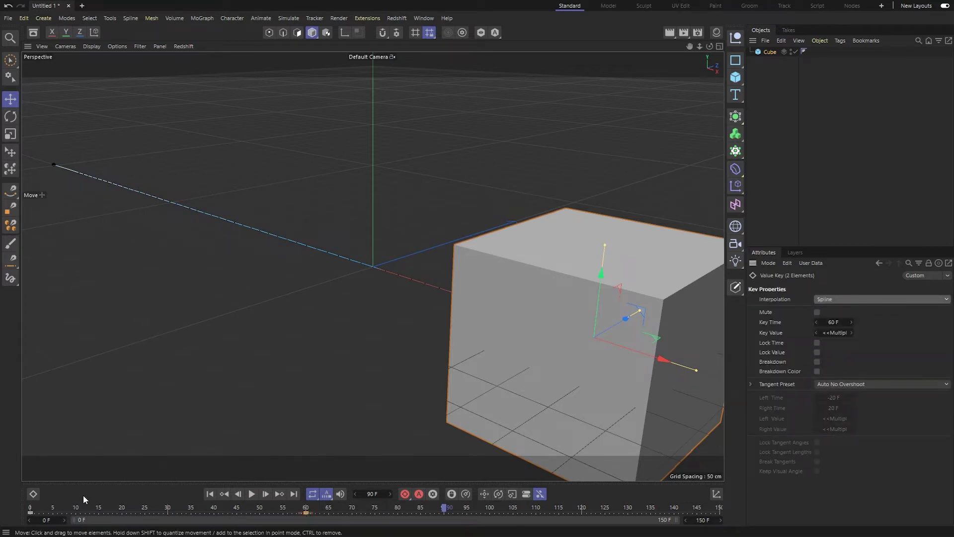
pyautogui.click(30, 512)
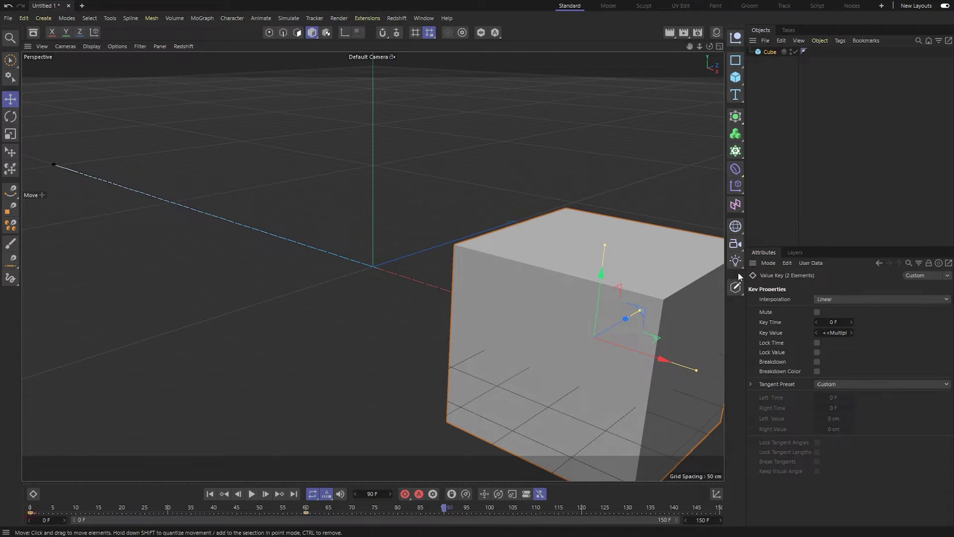
pyautogui.click(831, 300)
pyautogui.click(829, 310)
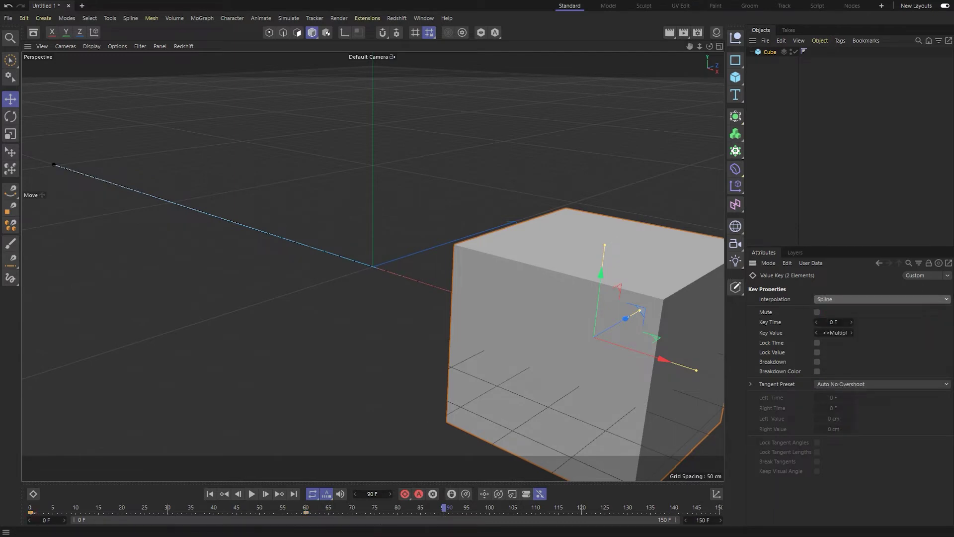
pyautogui.click(209, 494)
pyautogui.click(251, 493)
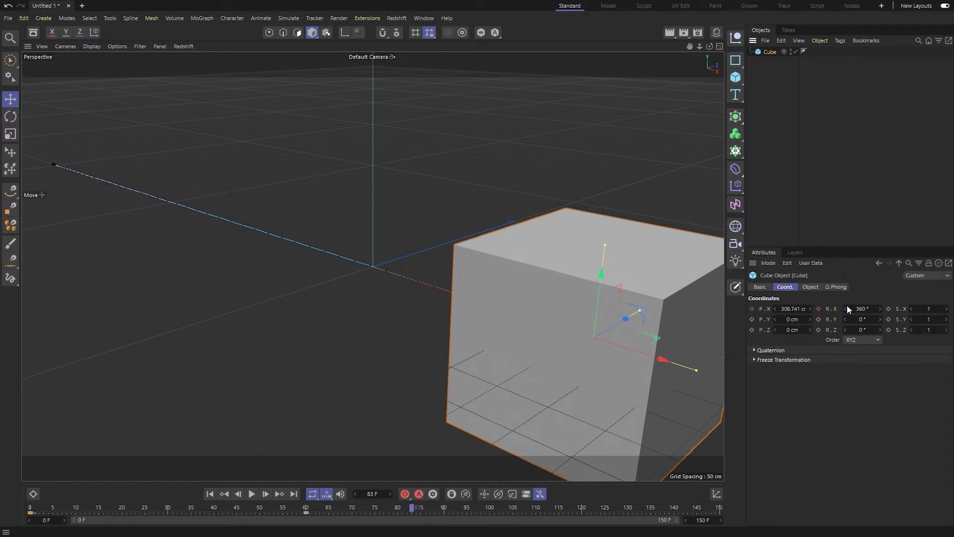
pyautogui.click(305, 511)
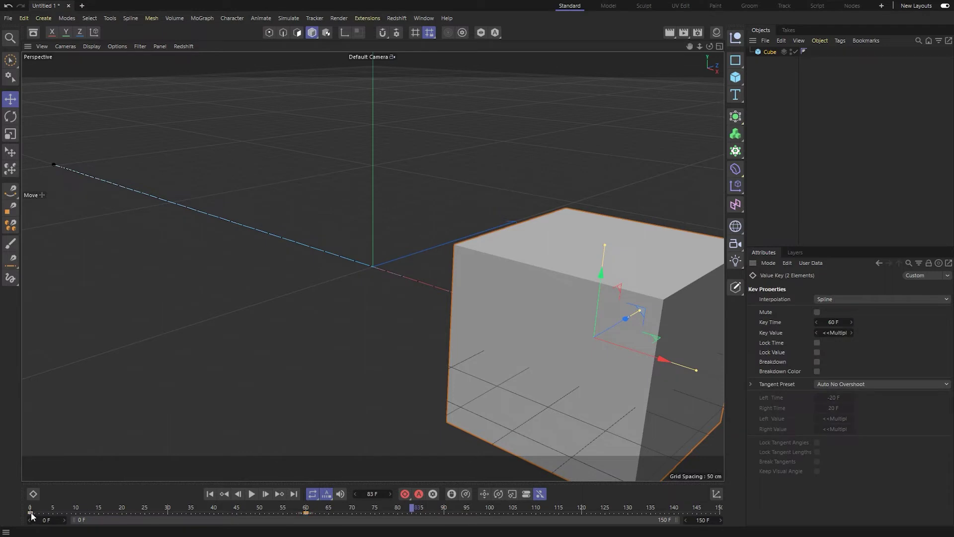
pyautogui.click(159, 512)
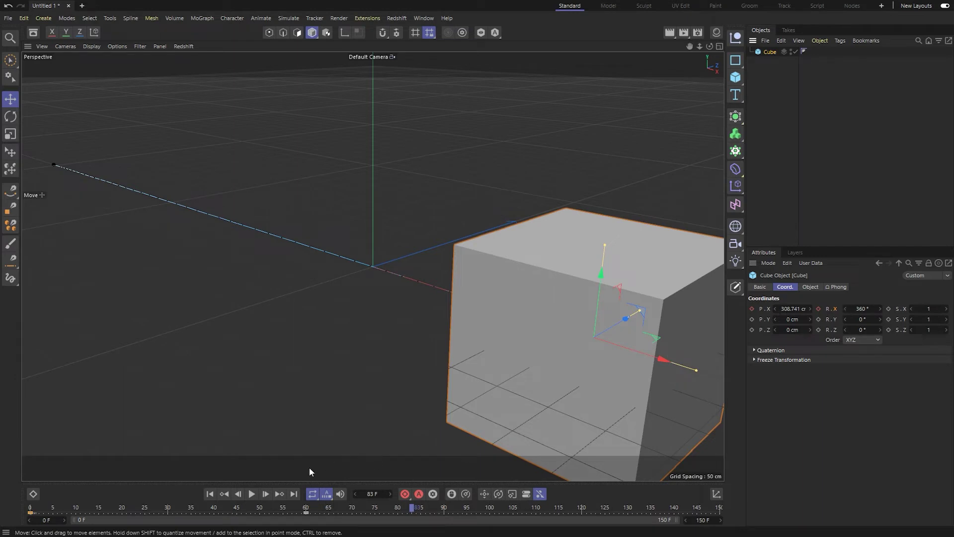
# Open the Dope Sheet timeline, enlarge it, and expand the cube's Position and Rotation tracks.
pyautogui.click(33, 493)
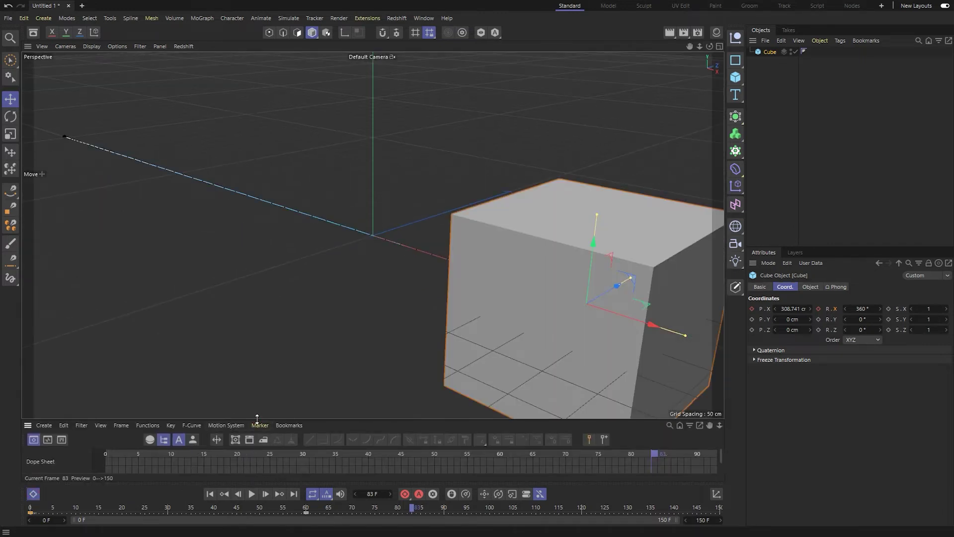
pyautogui.moveTo(257, 418); pyautogui.dragTo(260, 318)
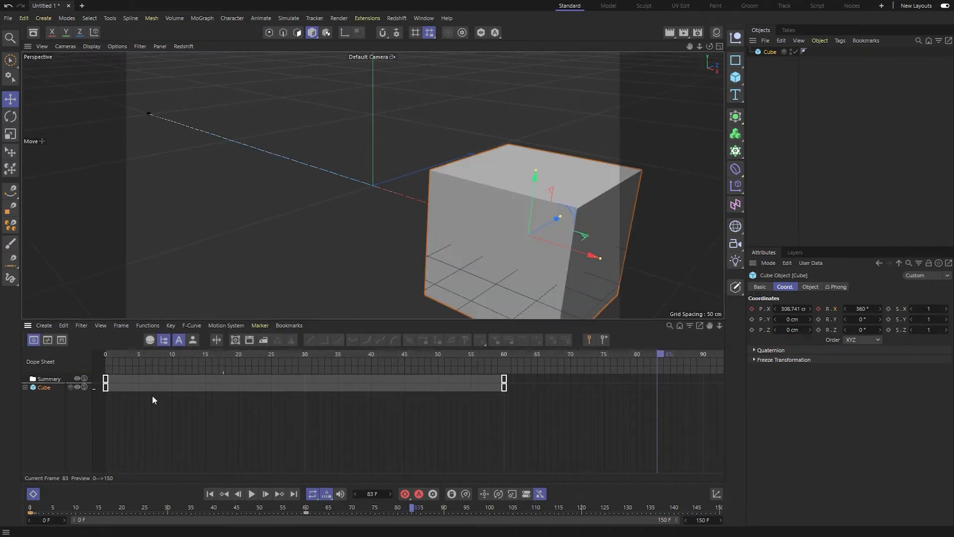
pyautogui.click(25, 387)
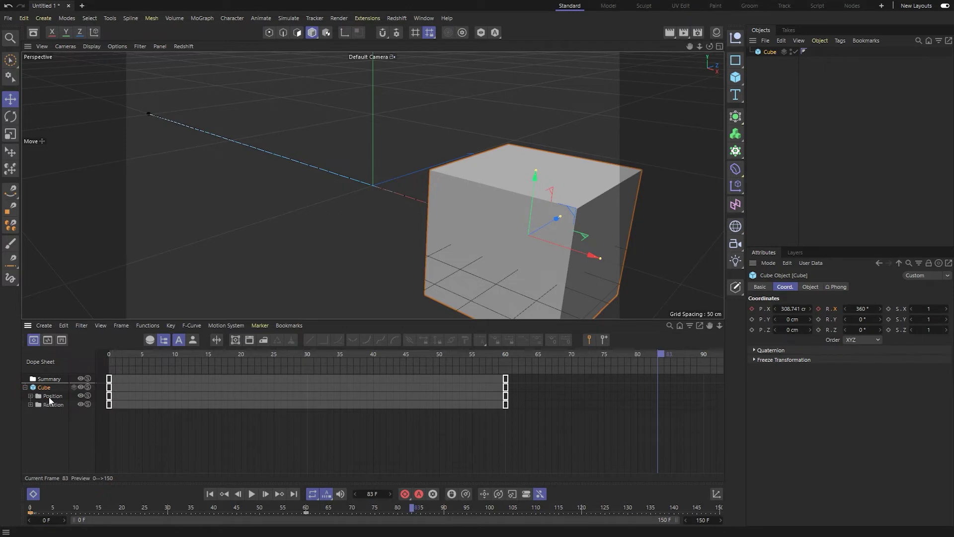
pyautogui.click(49, 398)
pyautogui.click(30, 395)
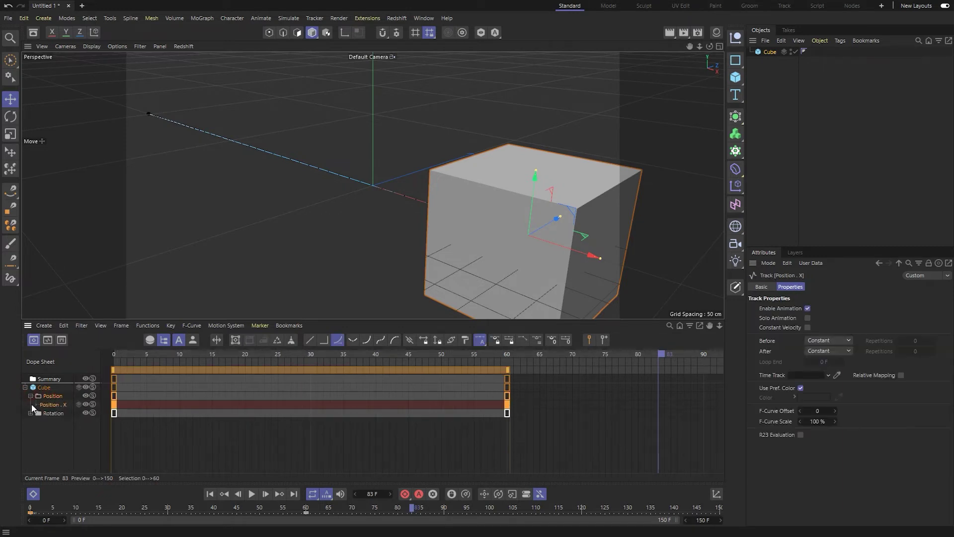
pyautogui.click(31, 412)
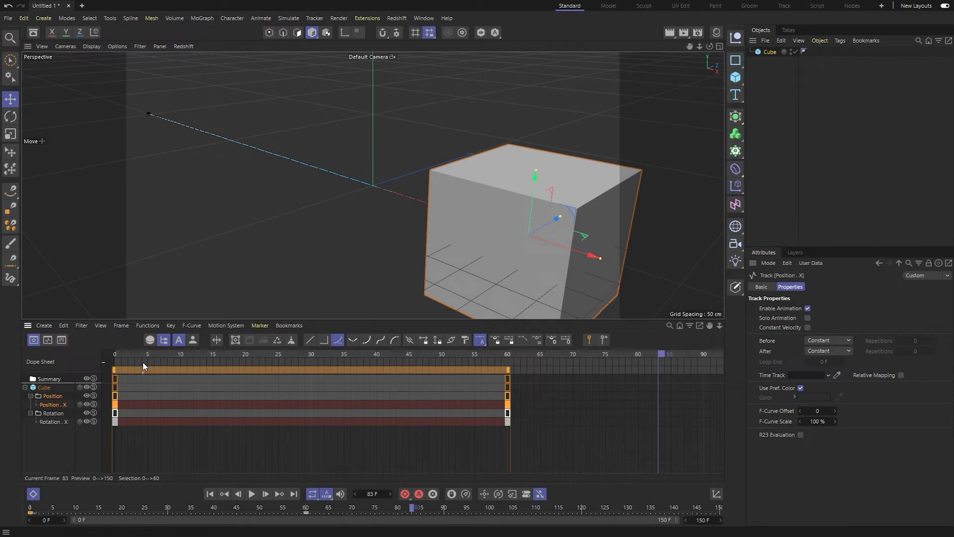
# Move the cube's X rotation keyframes to frames 10 and 50, play the animation from the start, and close the Dope Sheet.
pyautogui.click(110, 422)
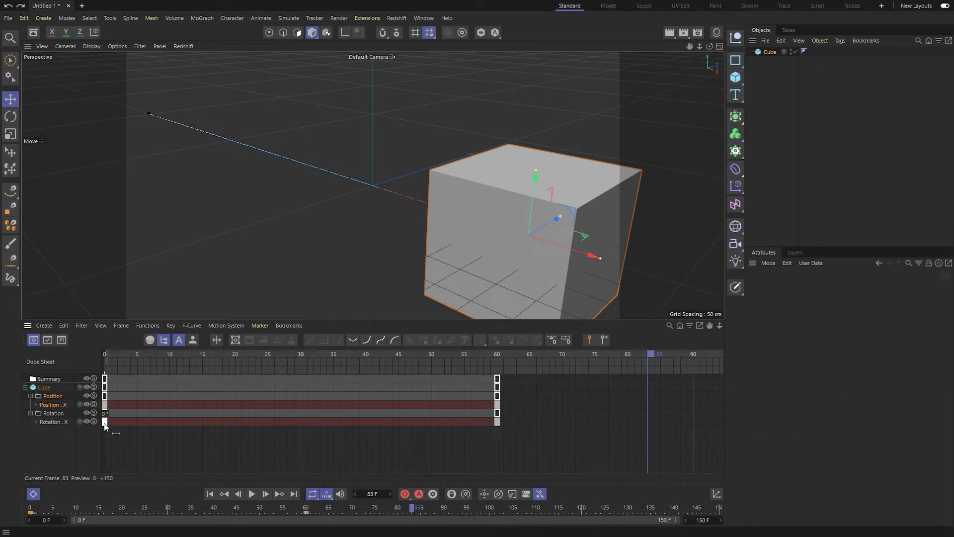
pyautogui.moveTo(105, 423); pyautogui.dragTo(171, 422)
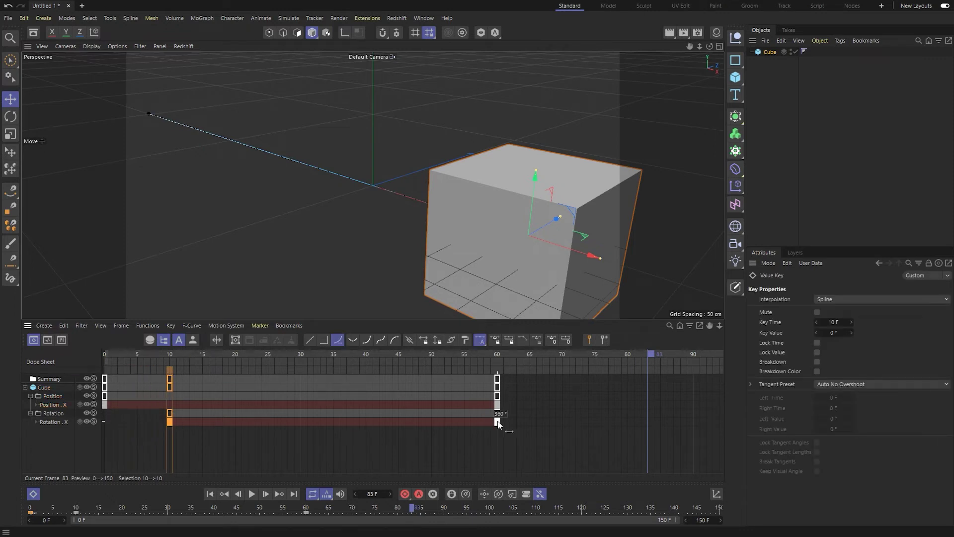
pyautogui.moveTo(497, 421); pyautogui.dragTo(433, 422)
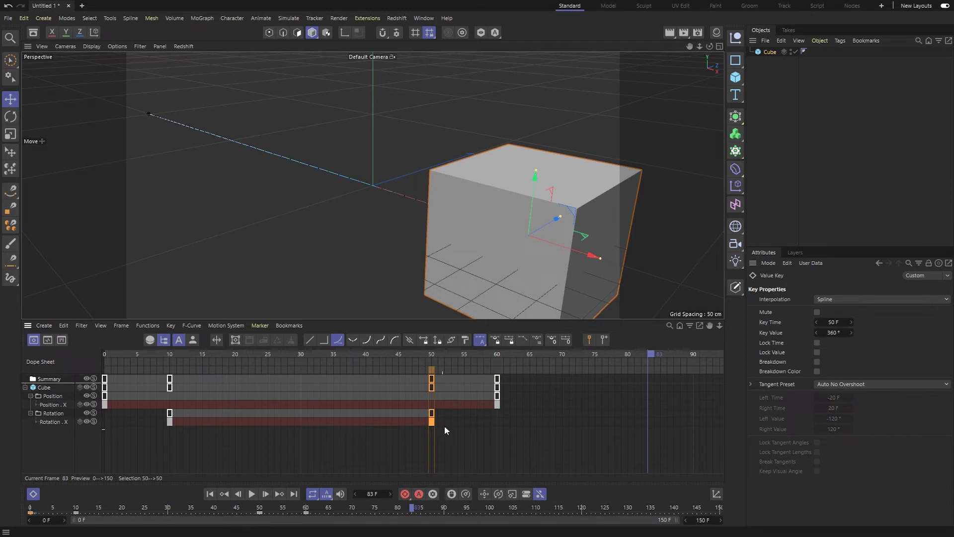
pyautogui.click(210, 493)
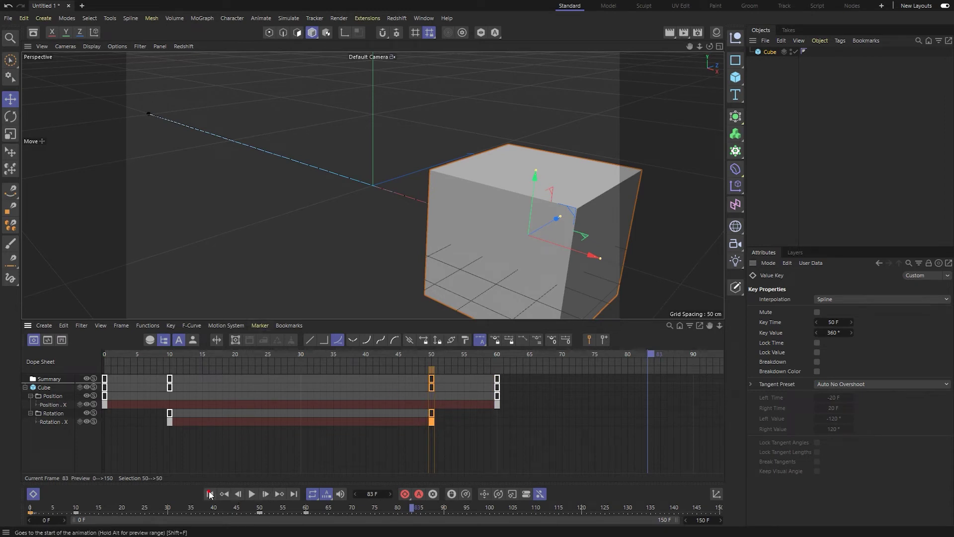
pyautogui.click(252, 494)
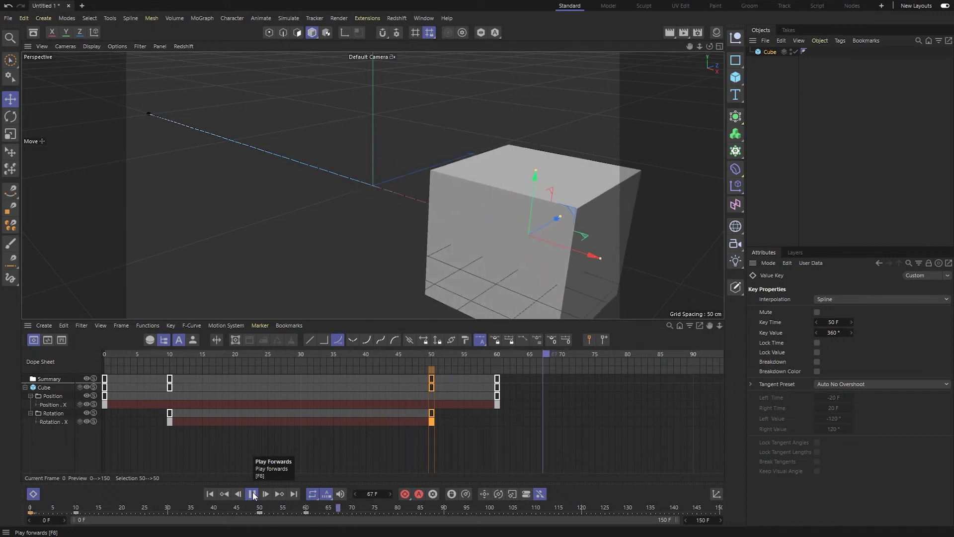
pyautogui.click(252, 493)
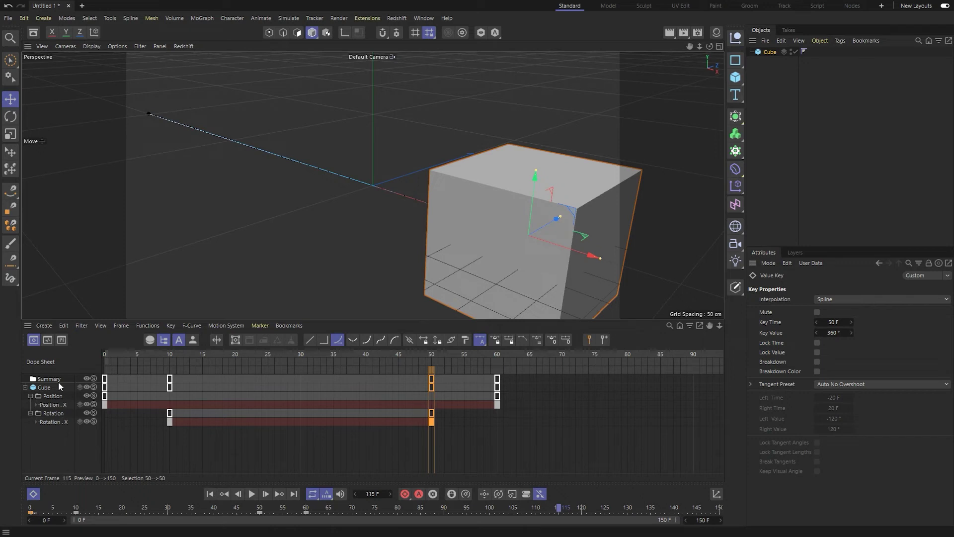
pyautogui.click(33, 494)
# Add a sphere, moved to about -483 cm on the Z axis, and keyframe its Z position at frame 43.
pyautogui.click(736, 77)
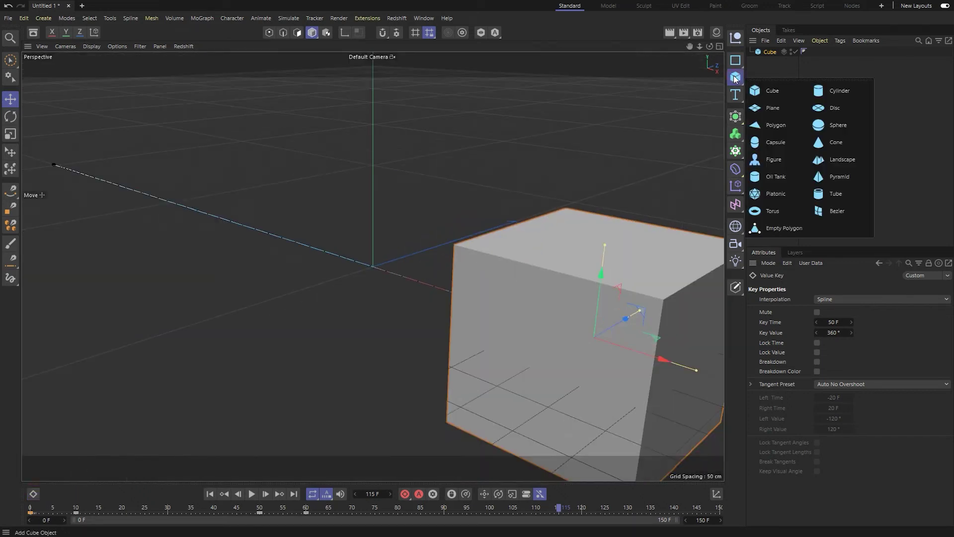
pyautogui.click(817, 125)
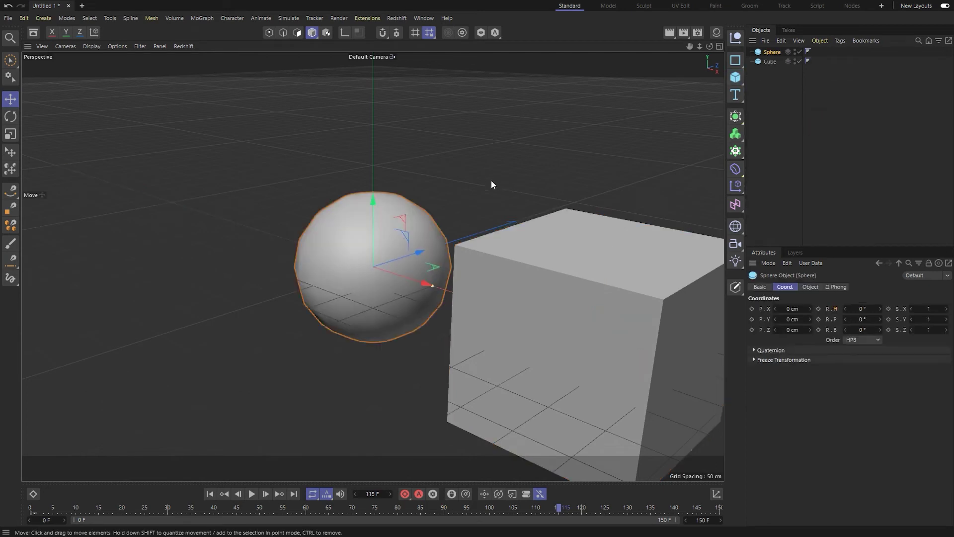
pyautogui.moveTo(420, 250); pyautogui.dragTo(22, 351)
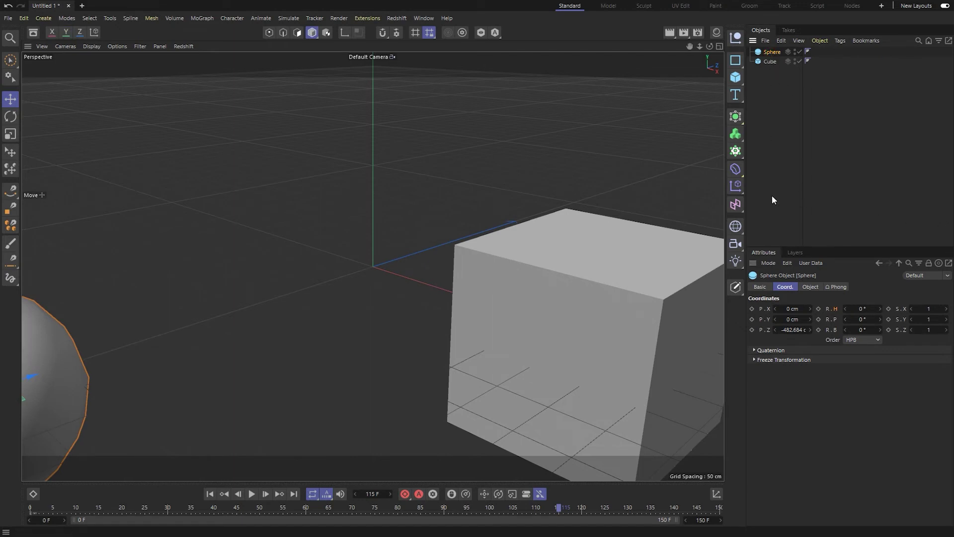
pyautogui.moveTo(33, 507); pyautogui.dragTo(229, 510)
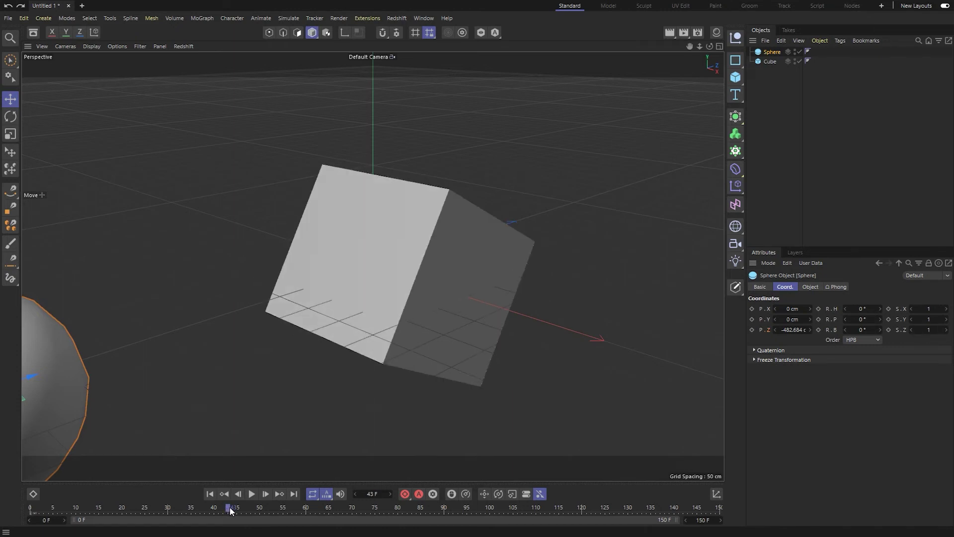
pyautogui.click(752, 329)
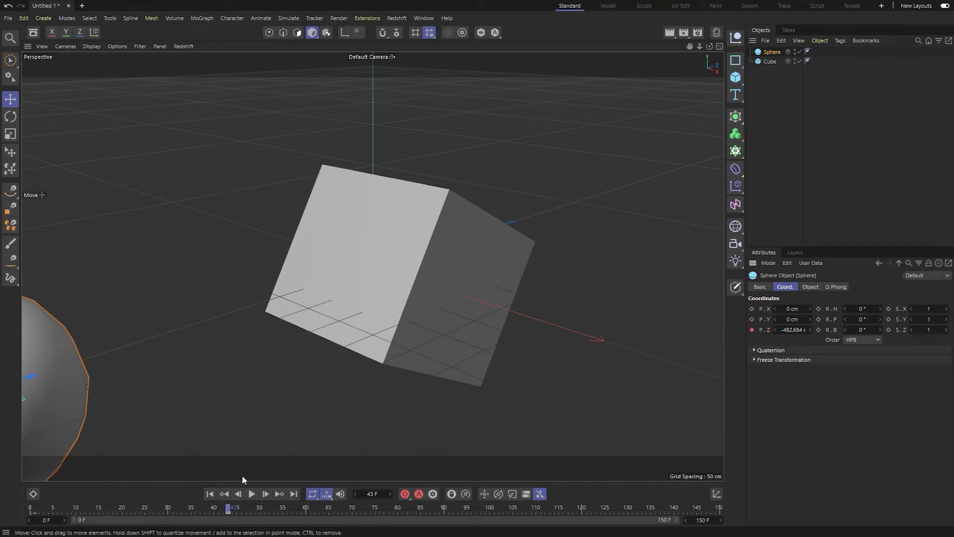
# At frame 70, set the sphere's Z position to about 600 cm, keyframe it, and play the animation from the start.
pyautogui.moveTo(227, 508); pyautogui.dragTo(307, 511)
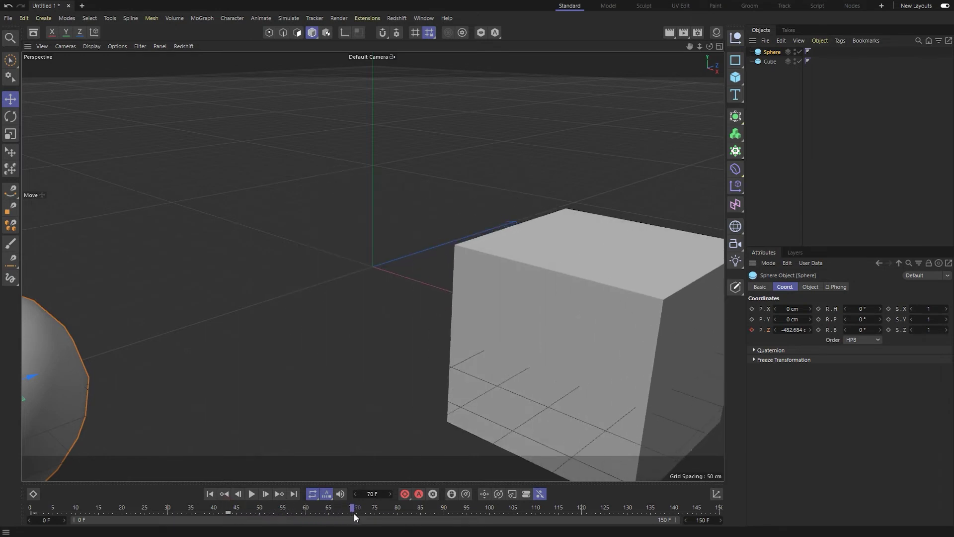
pyautogui.moveTo(799, 330); pyautogui.dragTo(950, 331)
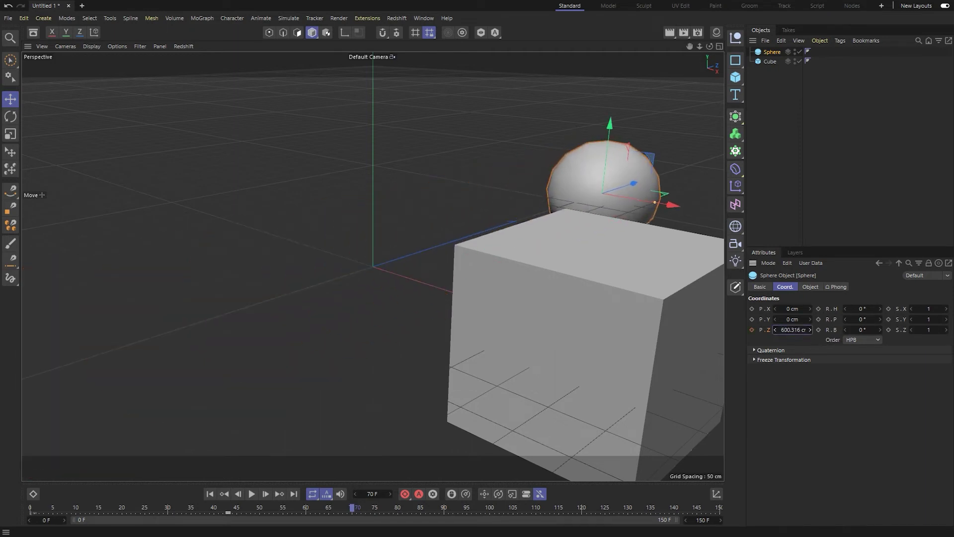
pyautogui.click(751, 329)
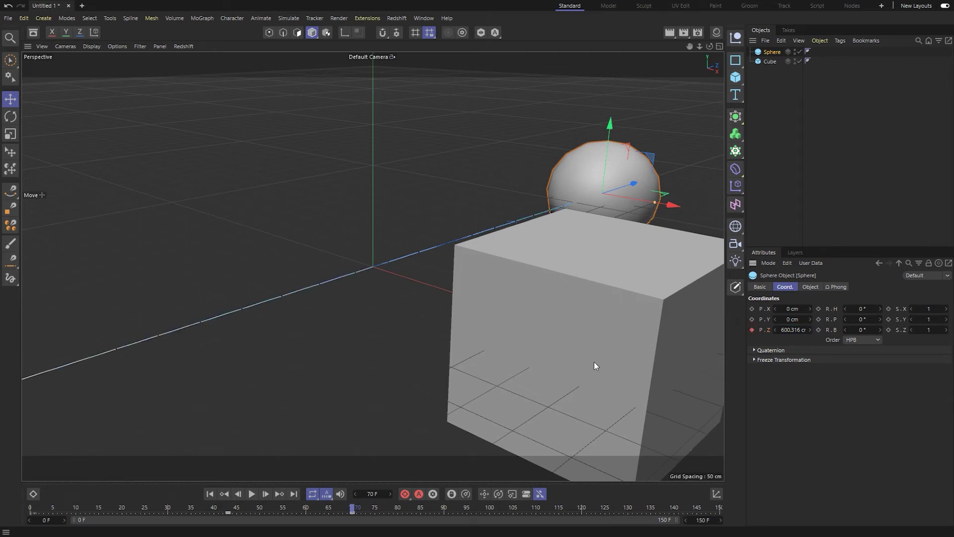
pyautogui.click(211, 494)
pyautogui.click(251, 494)
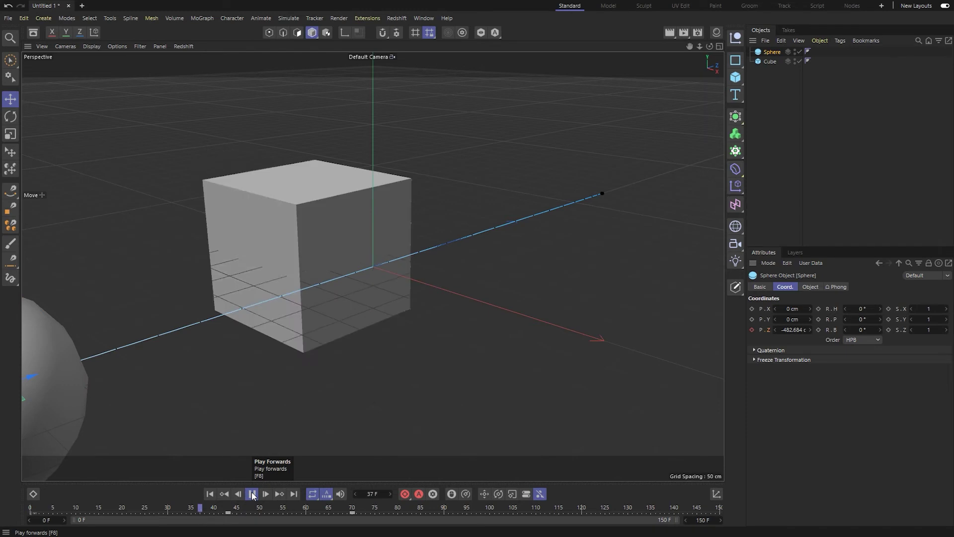
pyautogui.click(252, 494)
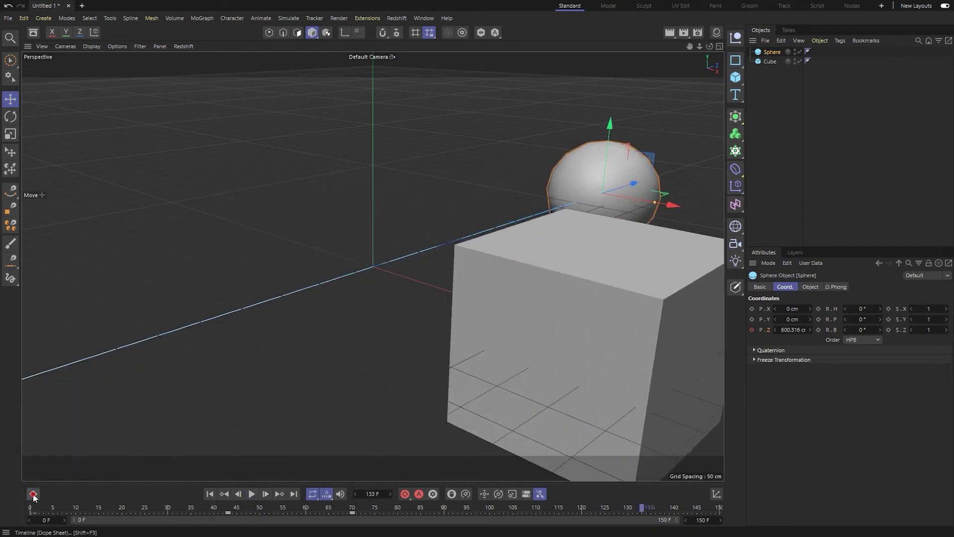
# Reopen the Dope Sheet and expand the sphere's Position track with its keyframes selected.
pyautogui.click(33, 494)
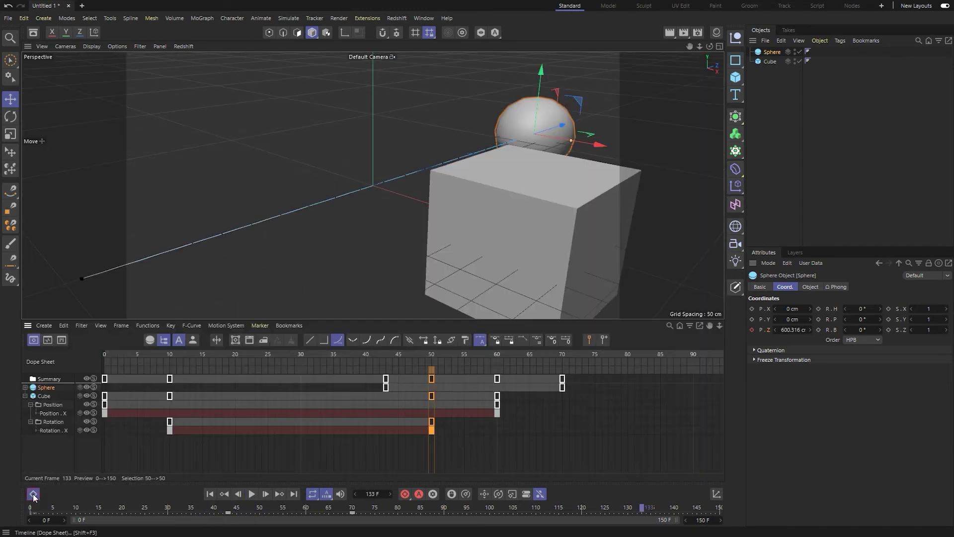
pyautogui.click(52, 387)
pyautogui.click(25, 387)
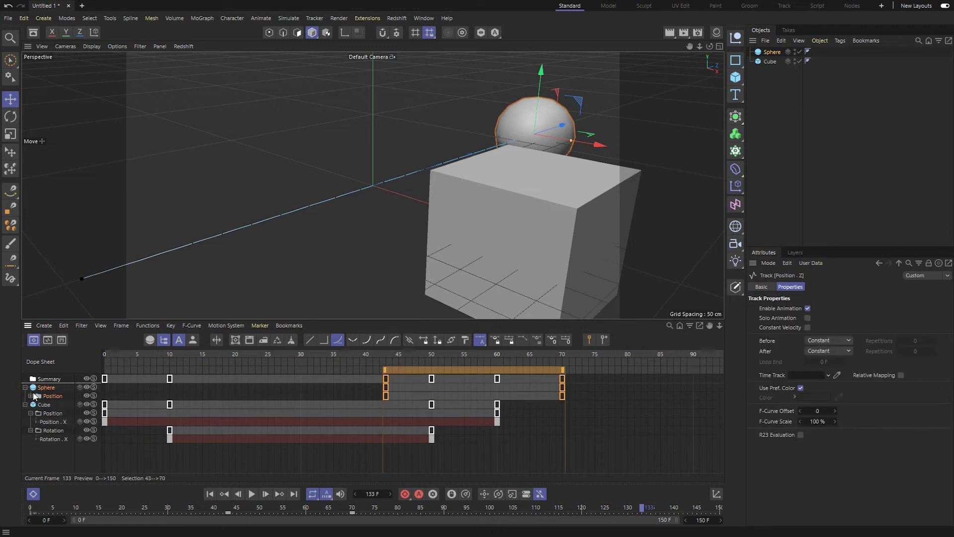
pyautogui.click(30, 396)
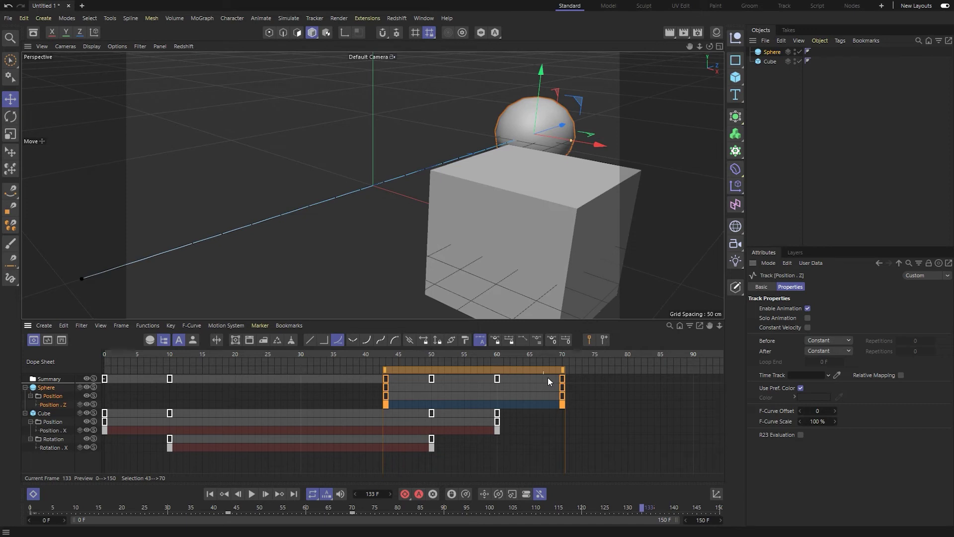
# Shift both sphere keyframes together to frames 10 and 37, replay the animation from the start, and close the Dope Sheet.
pyautogui.moveTo(480, 369); pyautogui.dragTo(284, 371)
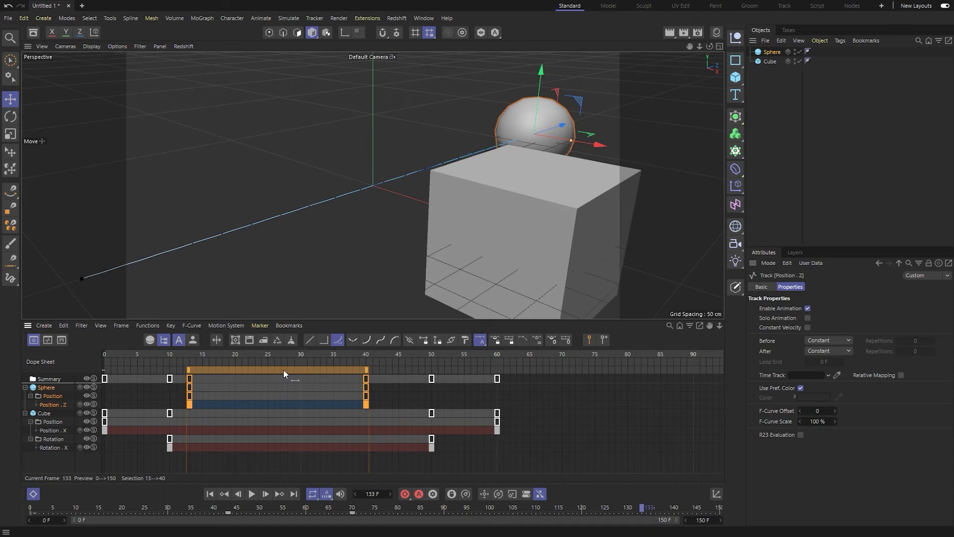
pyautogui.moveTo(279, 369); pyautogui.dragTo(263, 369)
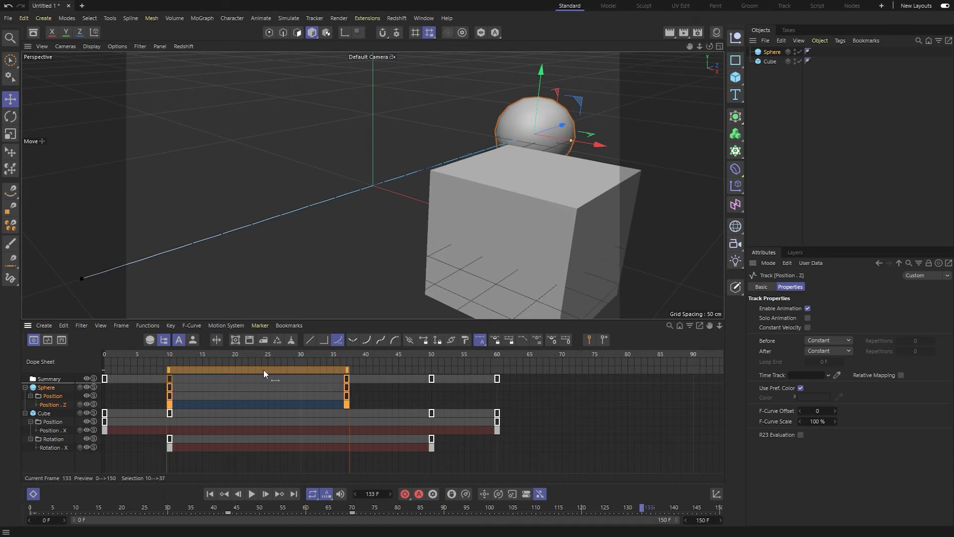
pyautogui.click(210, 494)
pyautogui.click(251, 493)
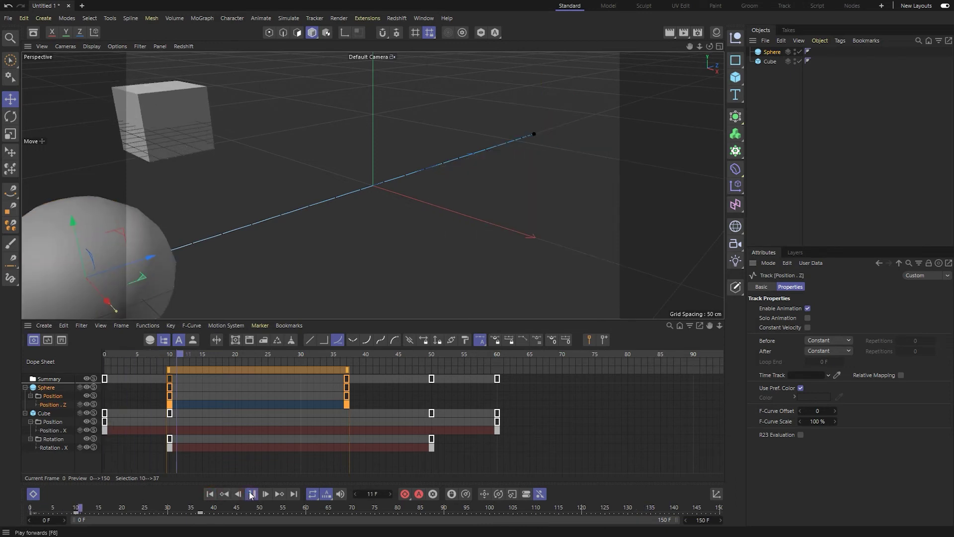
pyautogui.click(251, 493)
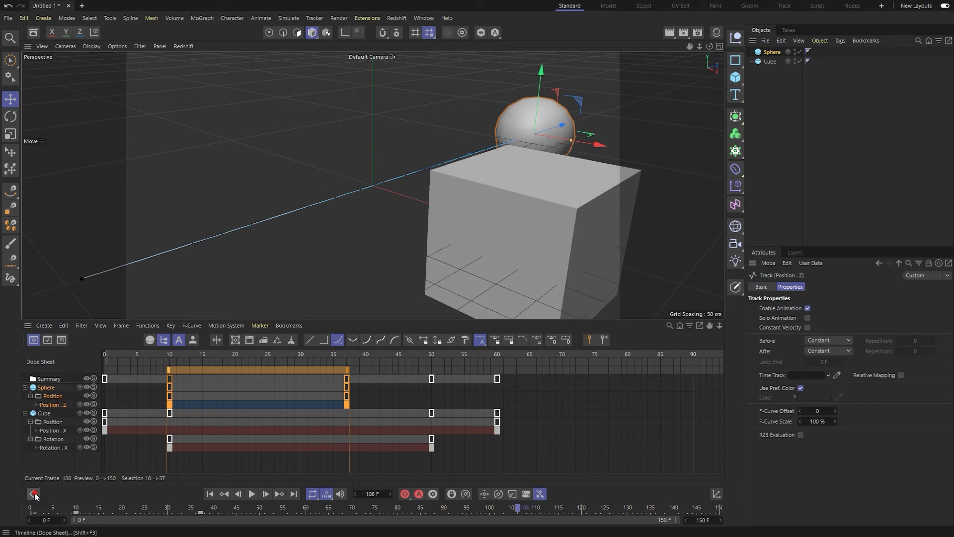
pyautogui.click(34, 493)
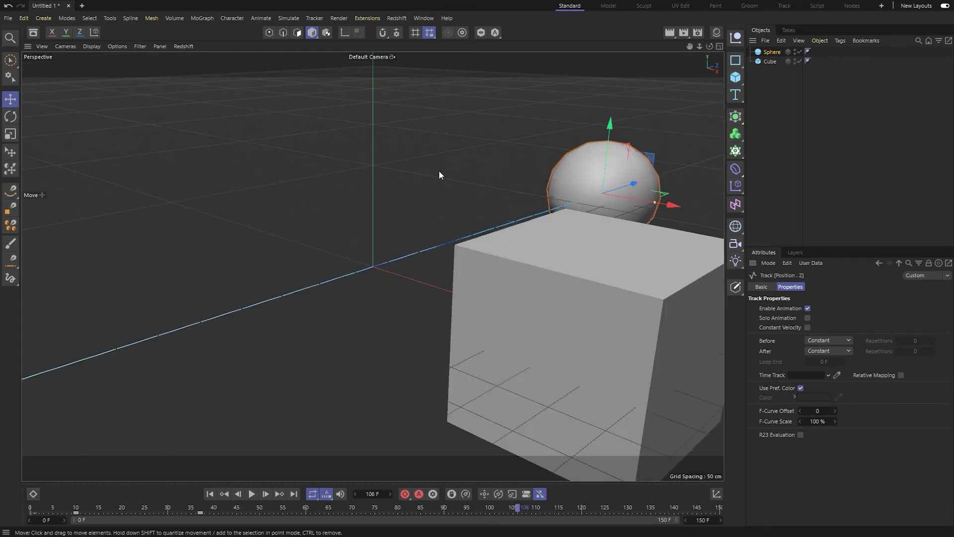
# Add a camera, look through it, and return to the default camera to view the new camera from outside.
pyautogui.click(735, 244)
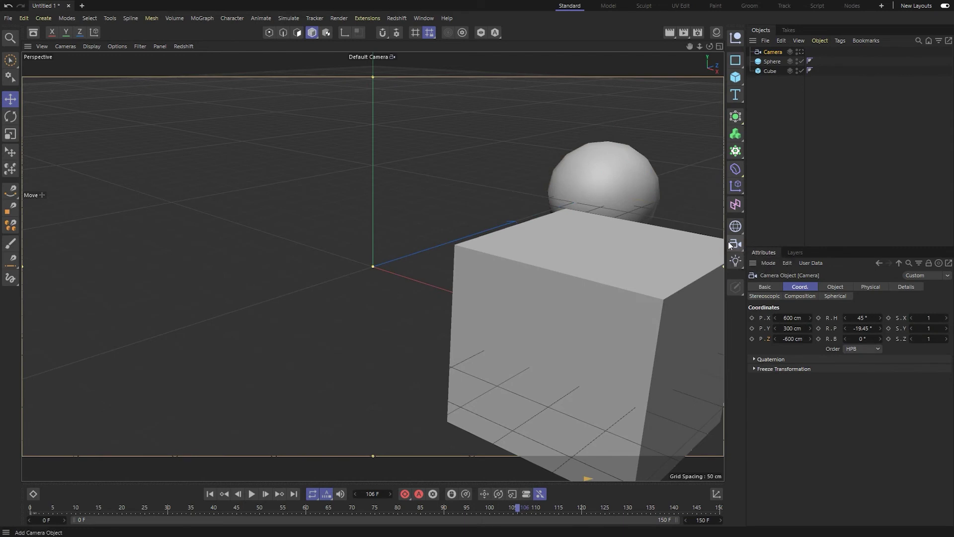
pyautogui.click(736, 245)
pyautogui.click(800, 52)
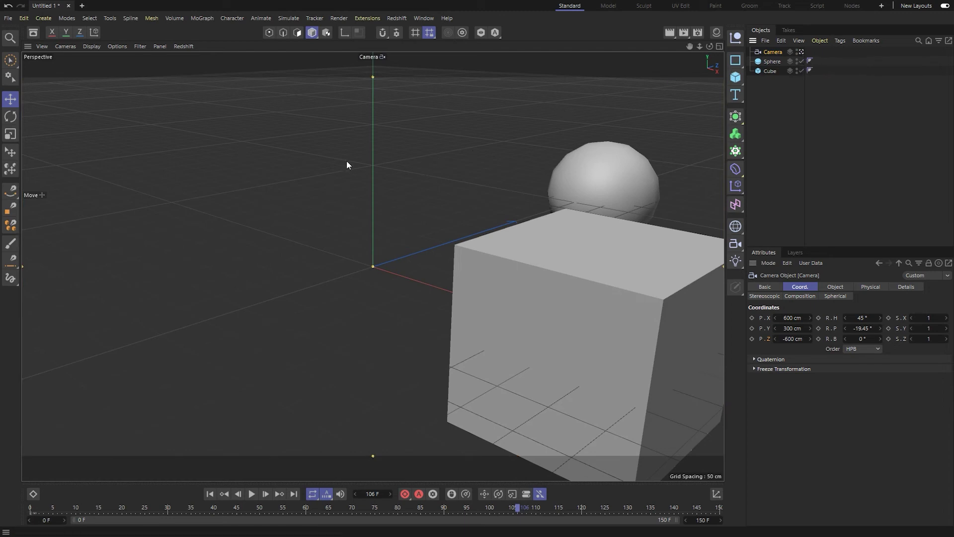
pyautogui.click(801, 53)
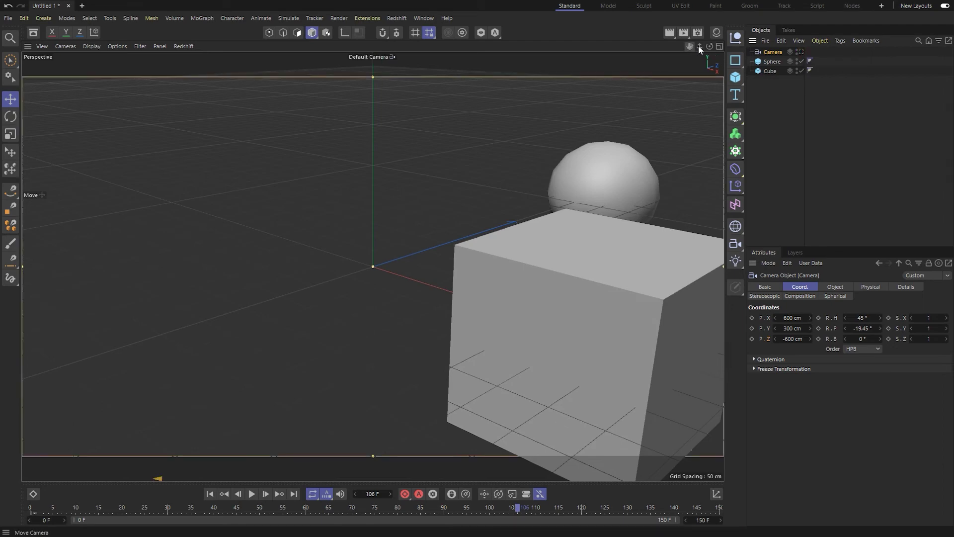
pyautogui.moveTo(710, 46); pyautogui.dragTo(318, 169)
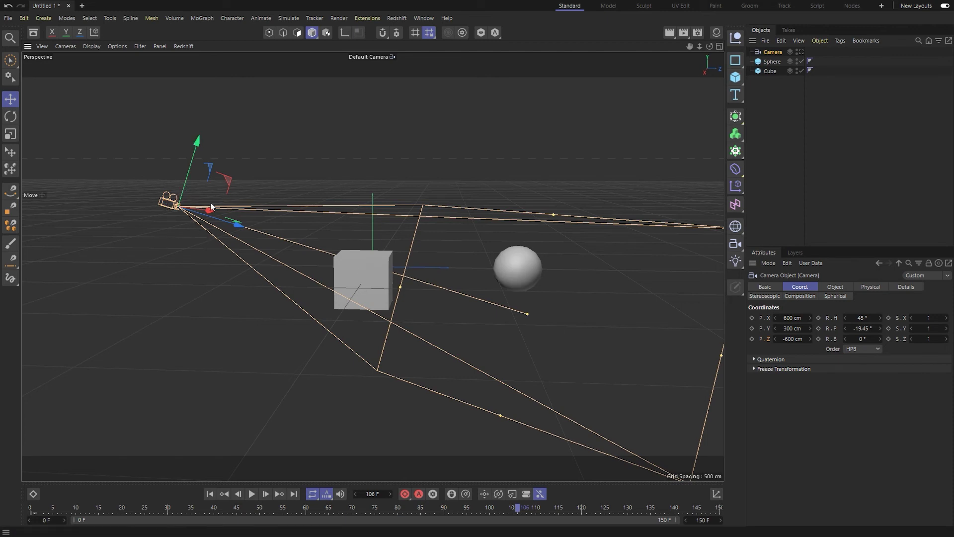
# Look through the new camera and keyframe all its position and rotation values at frame 0.
pyautogui.click(800, 51)
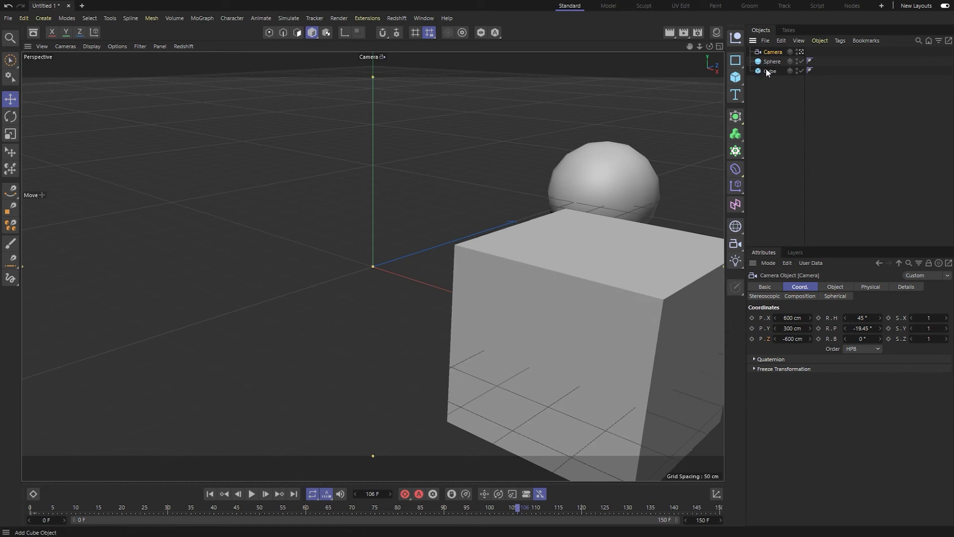
pyautogui.click(801, 52)
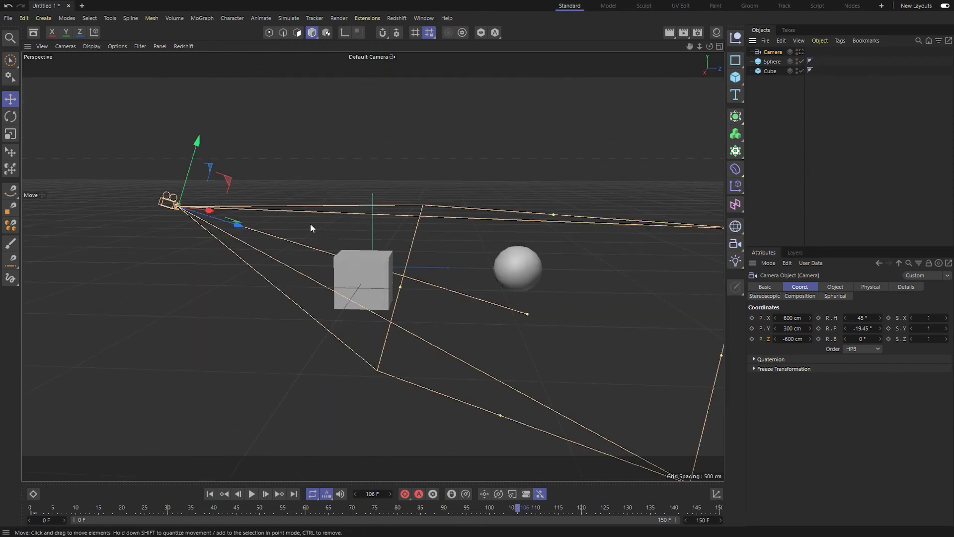
pyautogui.click(801, 52)
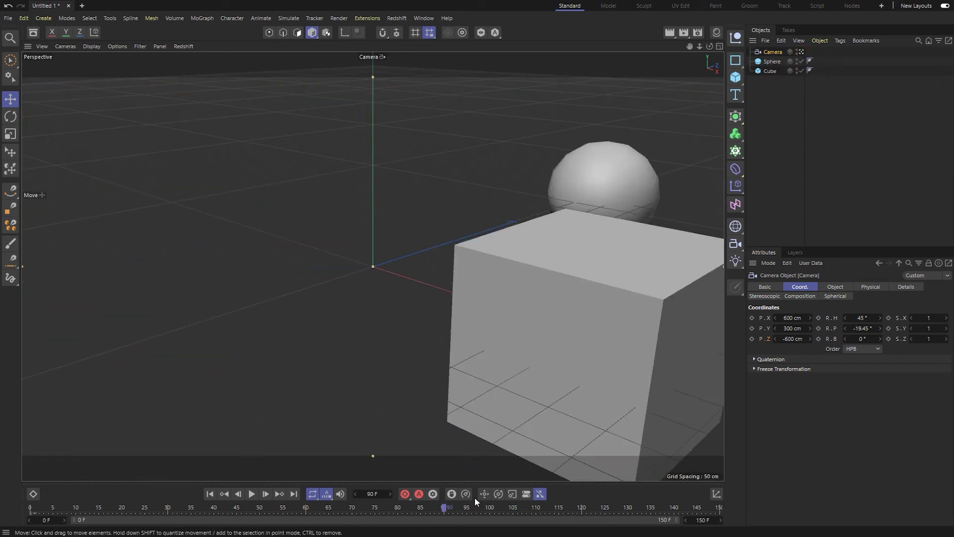
pyautogui.moveTo(444, 509); pyautogui.dragTo(30, 509)
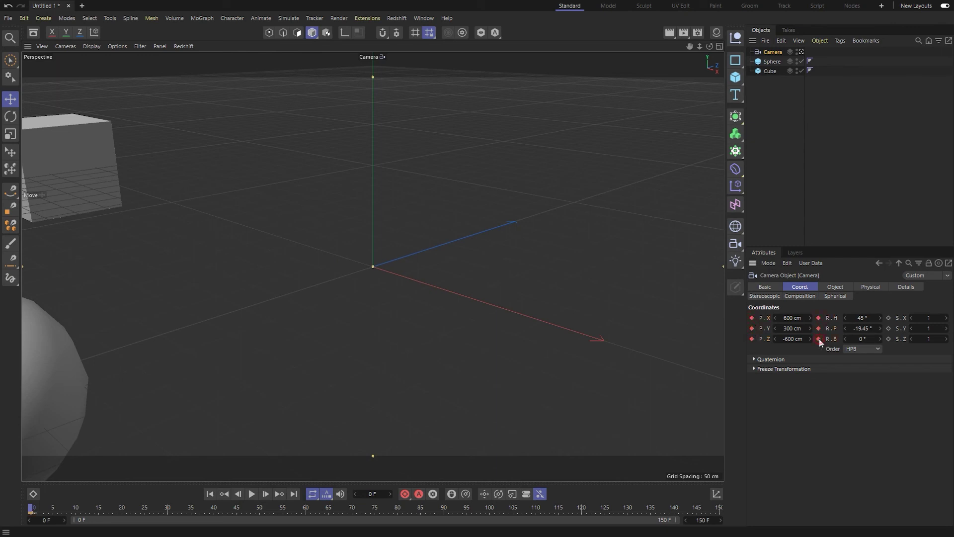
# At frame 75, orbit the camera to about X 55, Y 362, Z -873 cm, heading 1.8° and pitch -21.25°, and keyframe its position and rotation.
pyautogui.moveTo(207, 505); pyautogui.dragTo(376, 508)
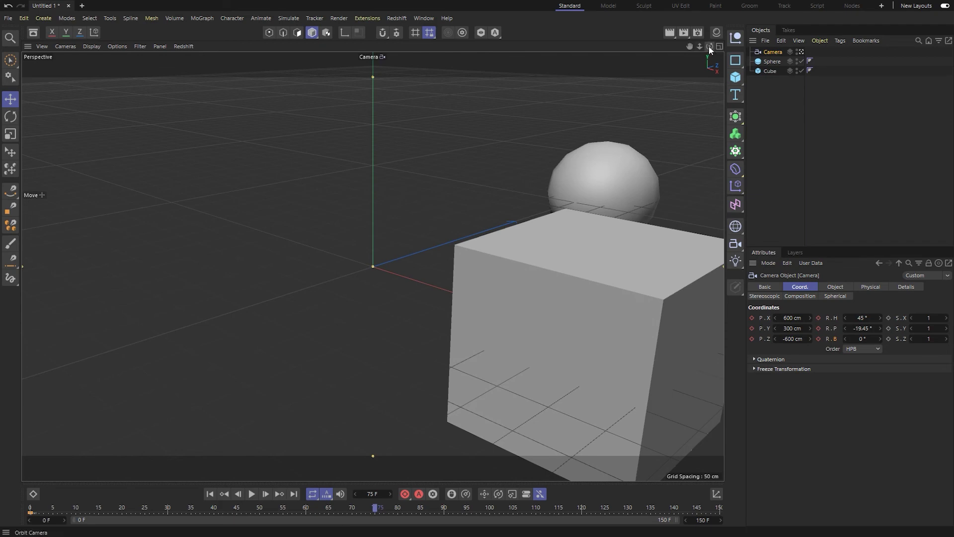
pyautogui.moveTo(709, 46); pyautogui.dragTo(805, 47)
pyautogui.moveTo(709, 46); pyautogui.dragTo(680, 55)
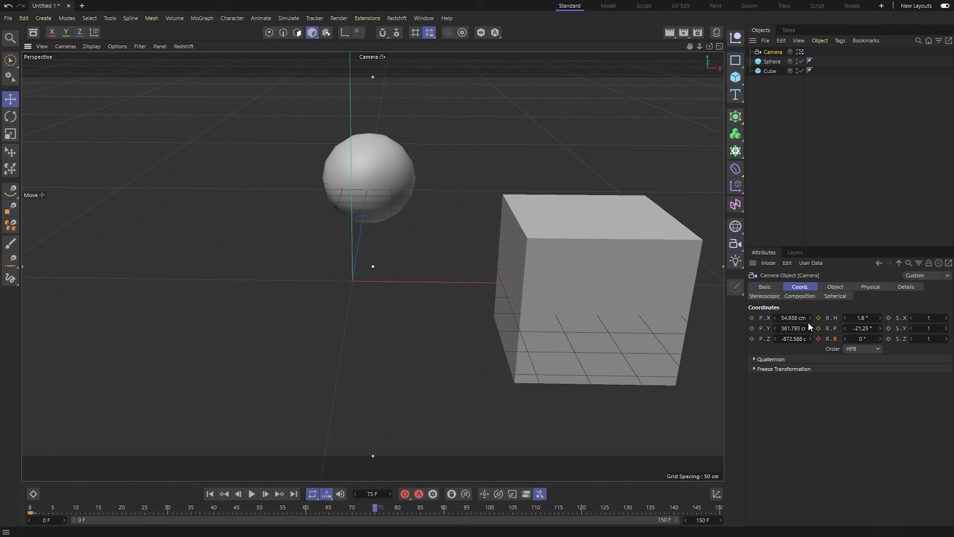
pyautogui.click(752, 317)
pyautogui.click(752, 328)
pyautogui.click(752, 338)
pyautogui.click(819, 318)
pyautogui.click(819, 328)
pyautogui.click(818, 339)
# Play the camera animation from the first frame and stop it after checking the move.
pyautogui.click(209, 494)
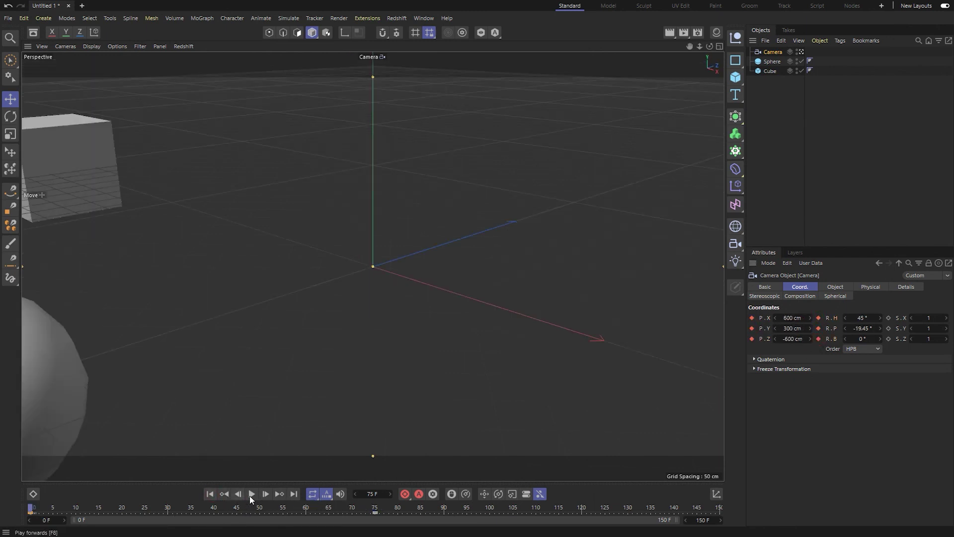
pyautogui.click(252, 494)
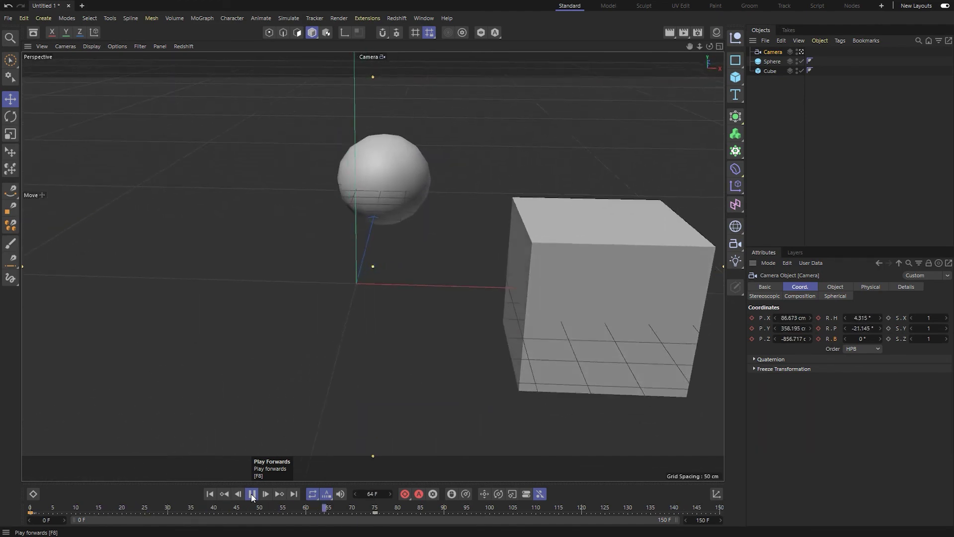
pyautogui.click(252, 493)
# Open the Dope Sheet and collapse the Sphere and Cube tracks.
pyautogui.click(33, 494)
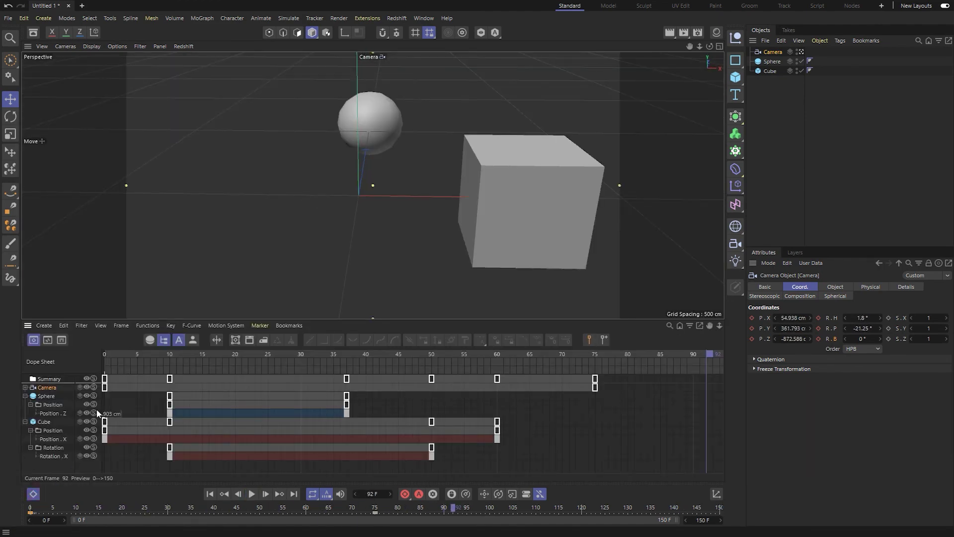
pyautogui.click(26, 396)
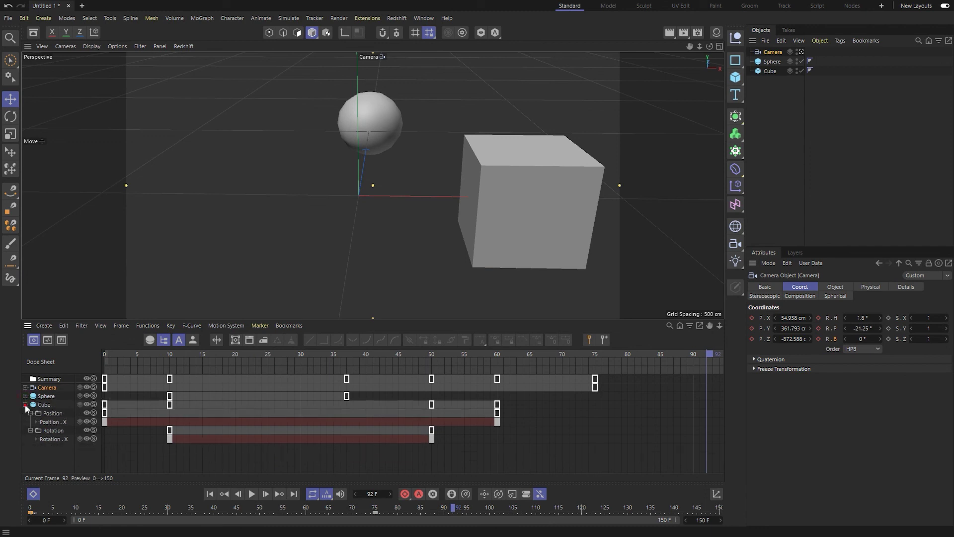
pyautogui.click(26, 404)
# Select the camera's tracks and expand Position and Rotation to examine their keyframes, and replay the animation with the Dope Sheet closed.
pyautogui.click(48, 387)
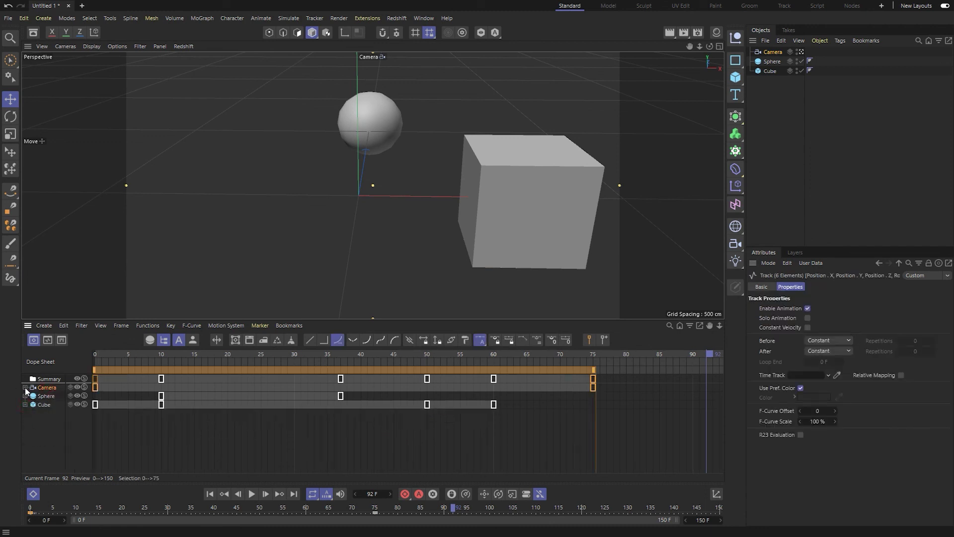
pyautogui.click(25, 387)
pyautogui.click(31, 396)
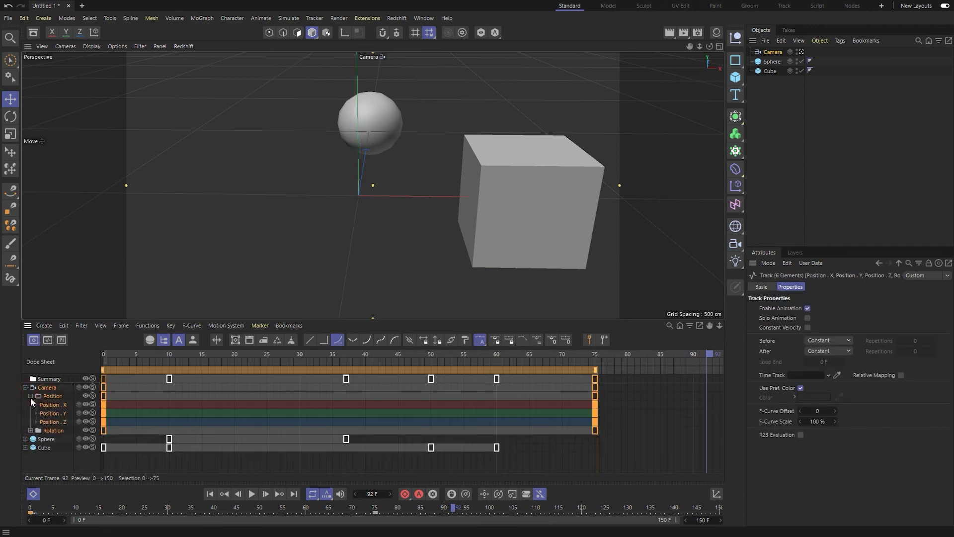
pyautogui.click(31, 430)
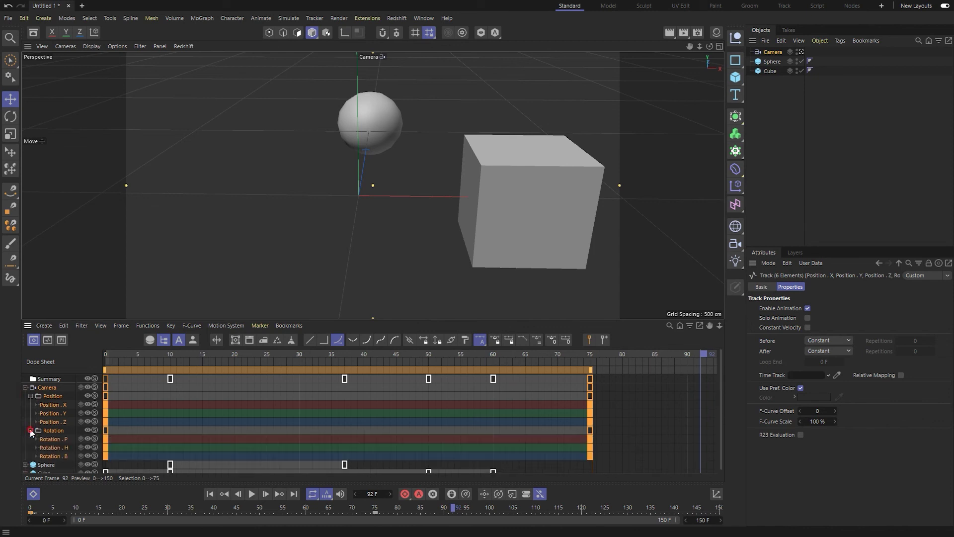
pyautogui.moveTo(106, 419)
pyautogui.click(252, 493)
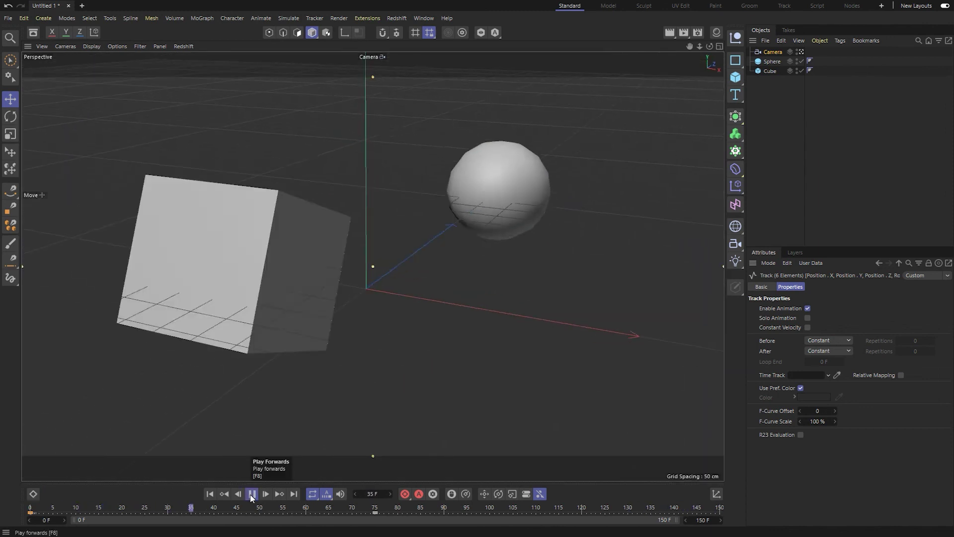